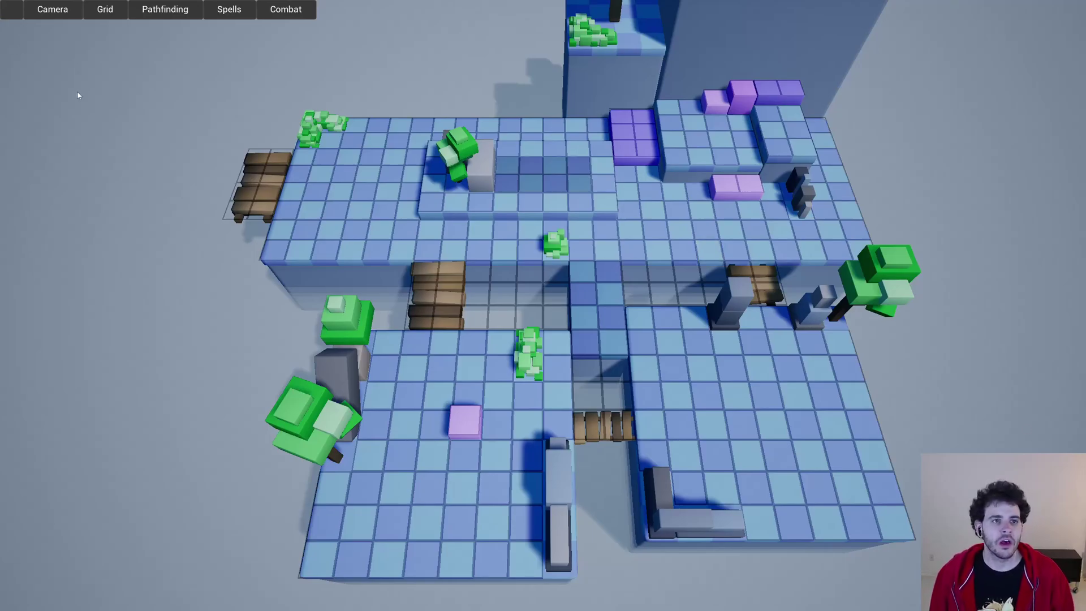
Show the camera controls and variables, and pan the camera around the level in every direction.
left_click(53, 17)
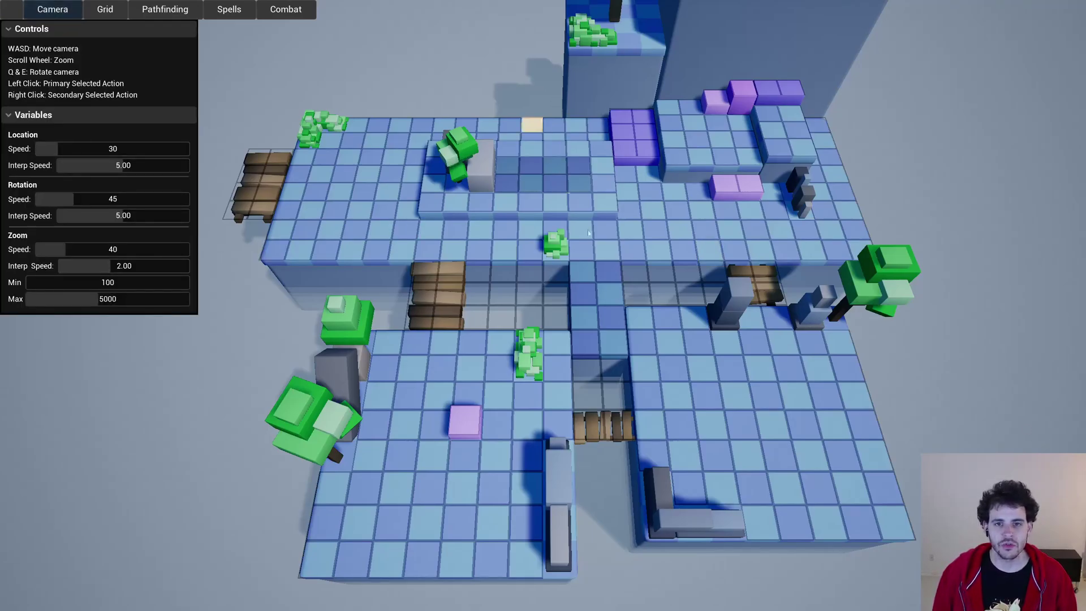
key("s")
key("w")
key("s")
key("a")
key("d")
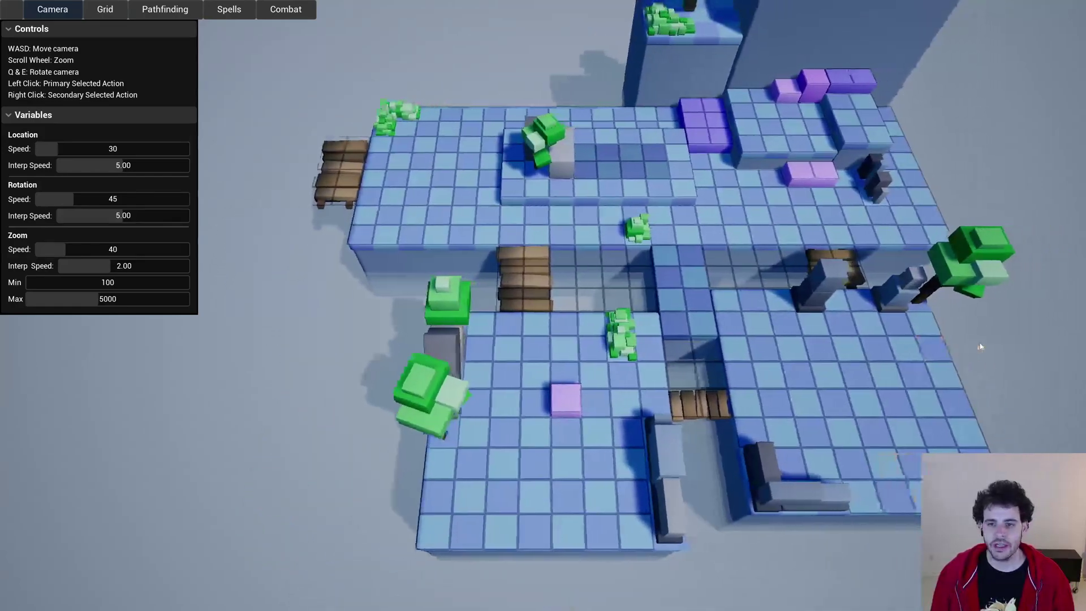
key("a")
key("w")
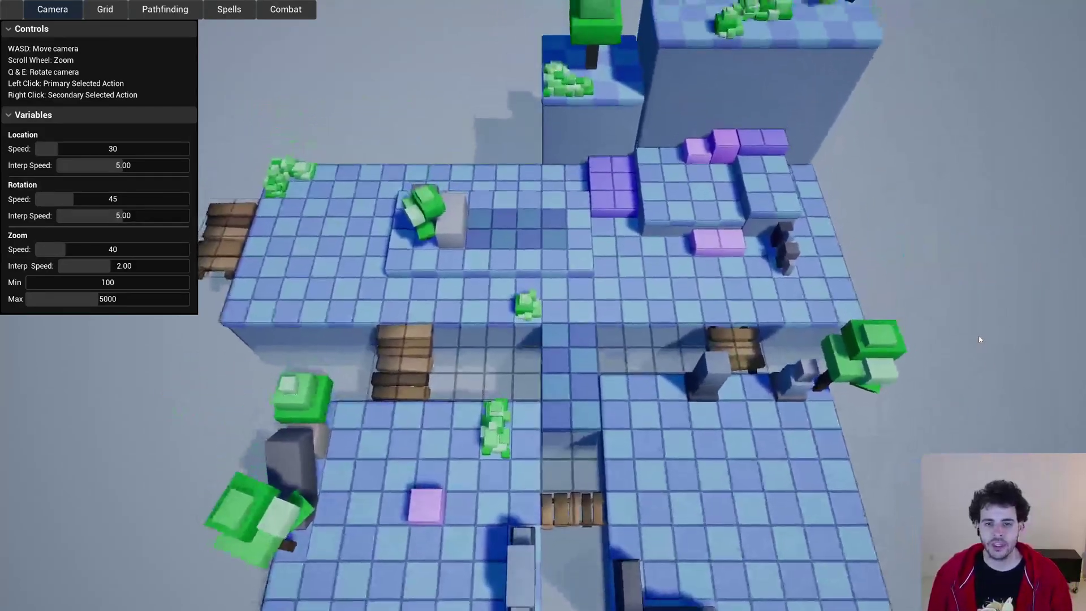
Zoom the camera in and out, and rotate it around the level in both directions.
scroll(987, 330, "down", 5)
scroll(981, 351, "up", 3)
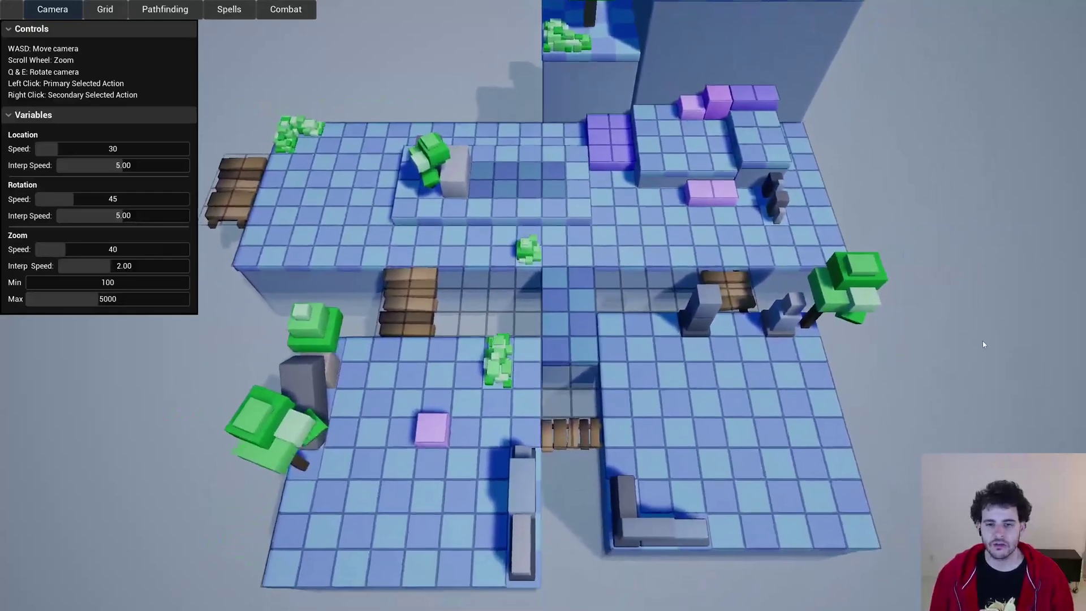
scroll(965, 343, "down", 3)
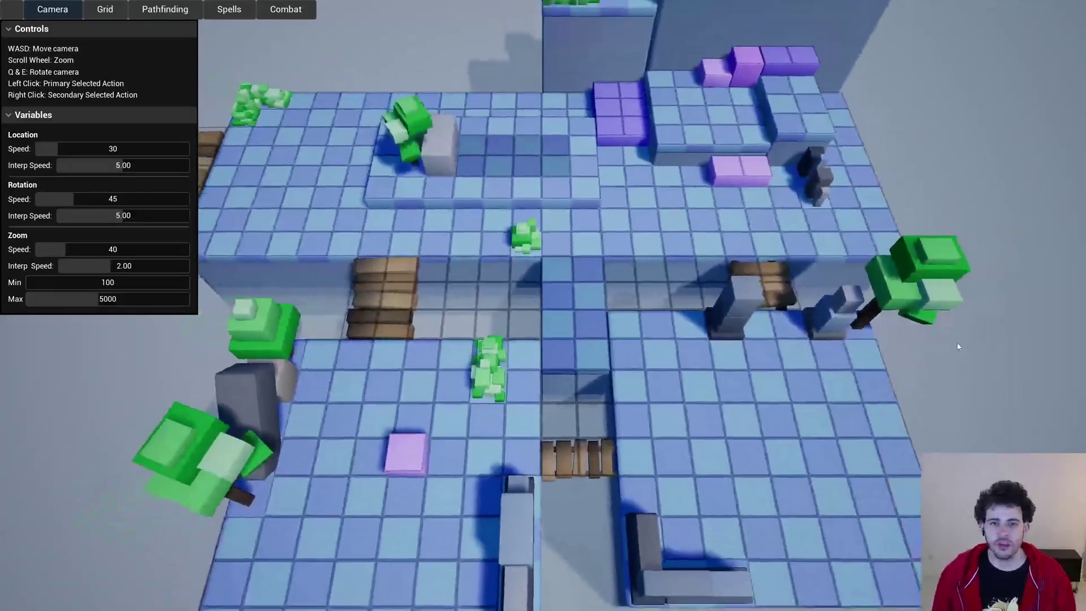
key("q")
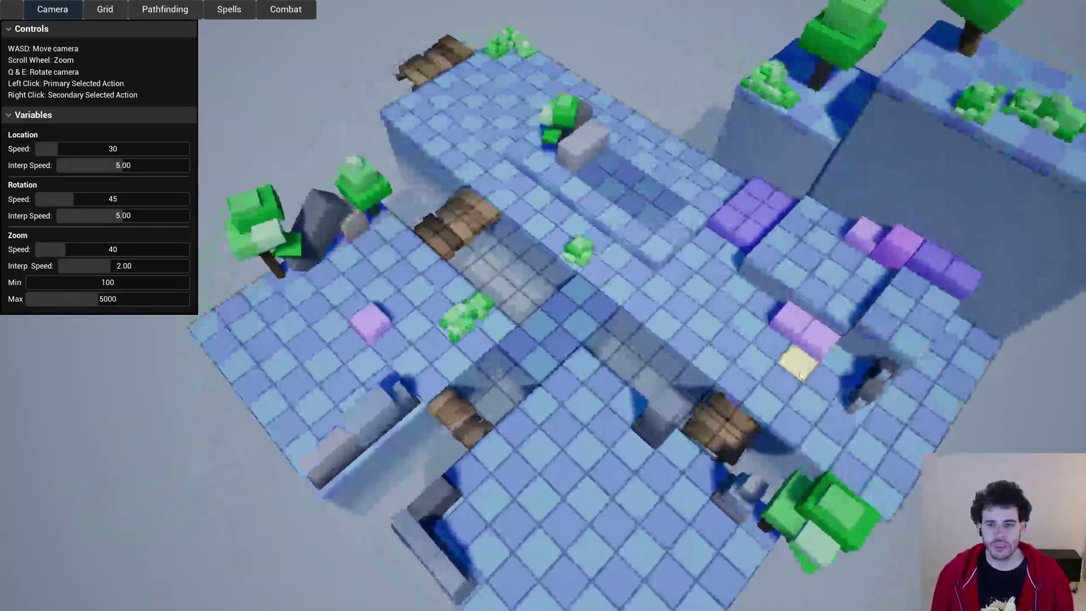
key("q")
key("e")
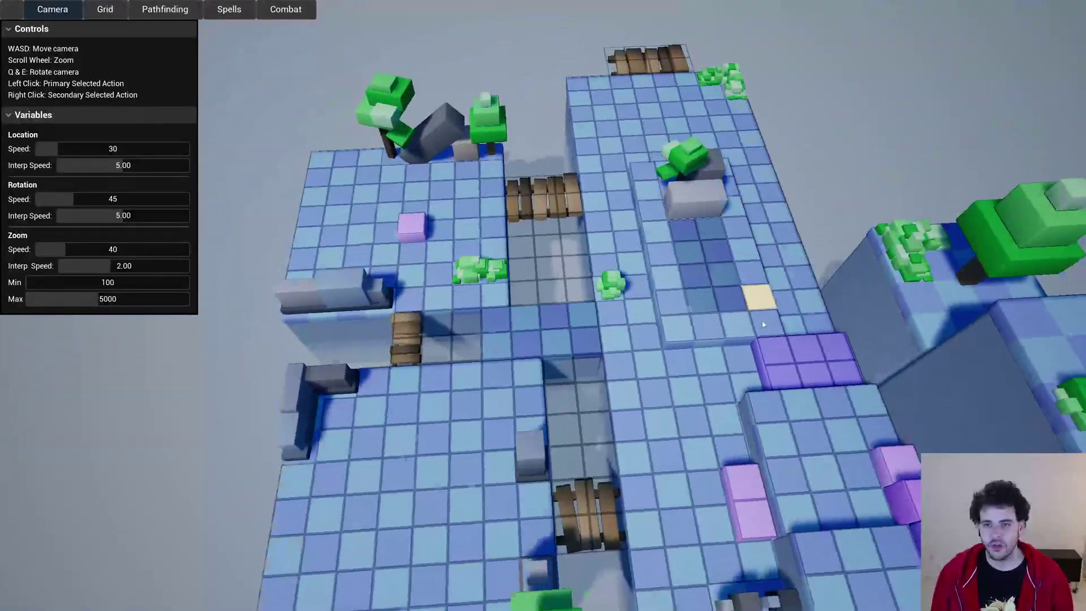
key("e")
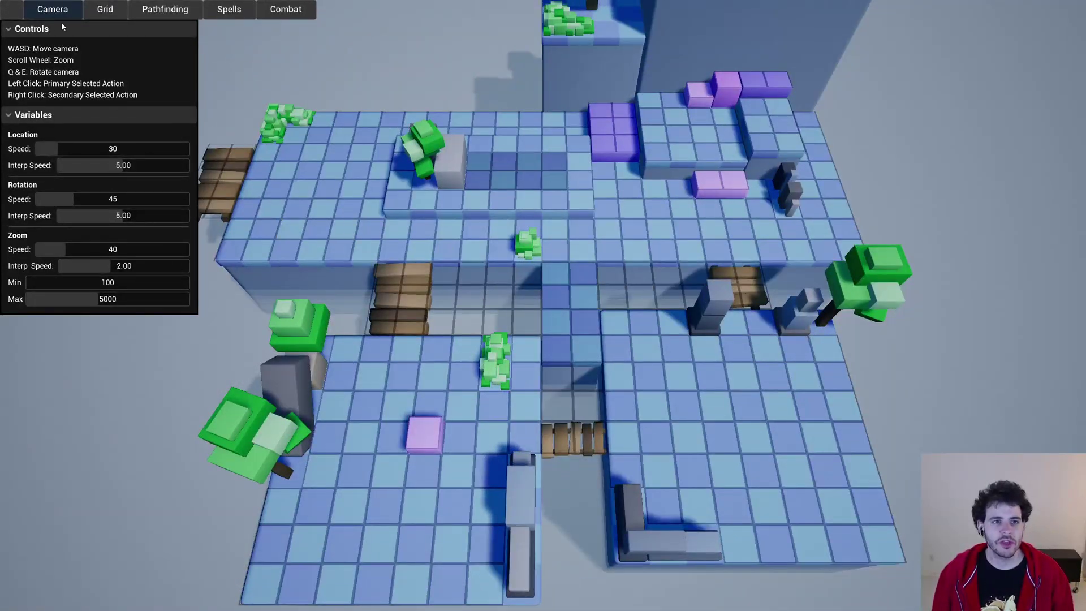
Set the grid's environment to None to clear the level scenery.
left_click(97, 14)
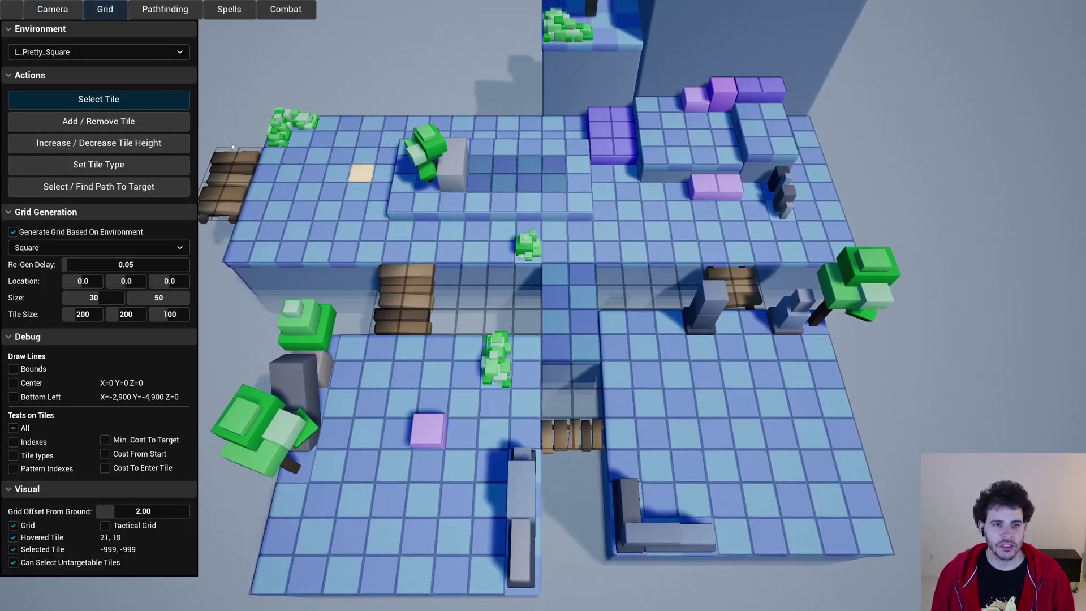
left_click(77, 52)
left_click(63, 66)
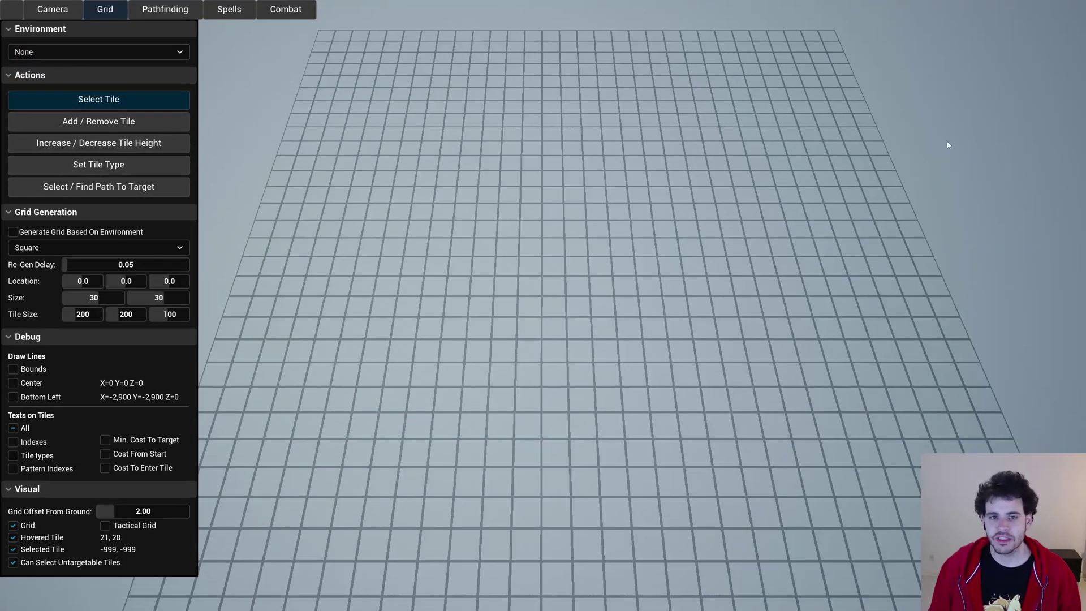
Try the Hexagon and Triangle grid shapes, return to Square, and experiment with the grid size, tile size and location.
left_click(23, 251)
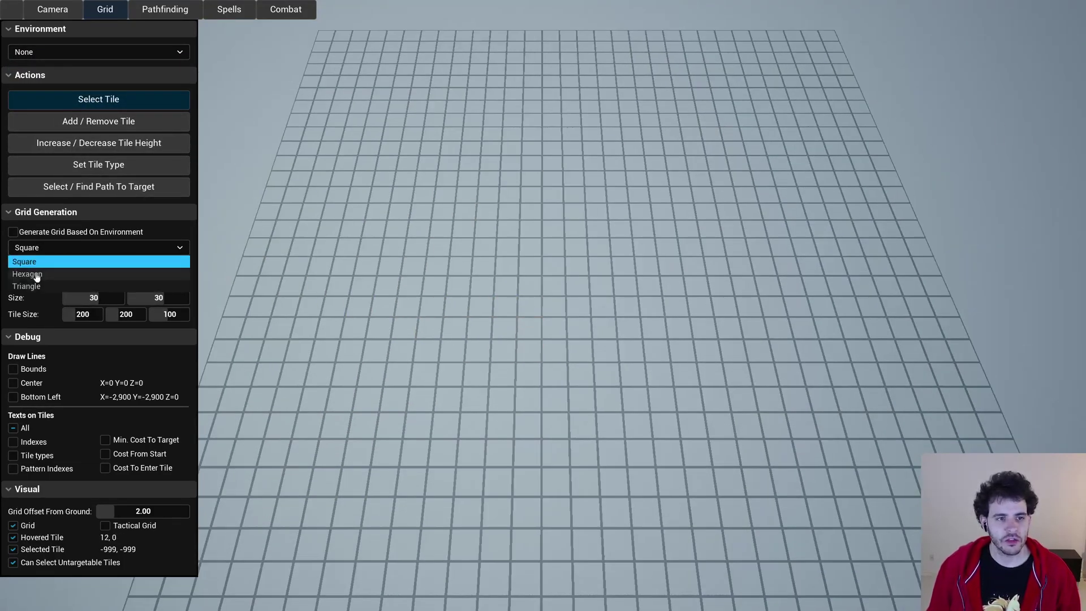
left_click(28, 271)
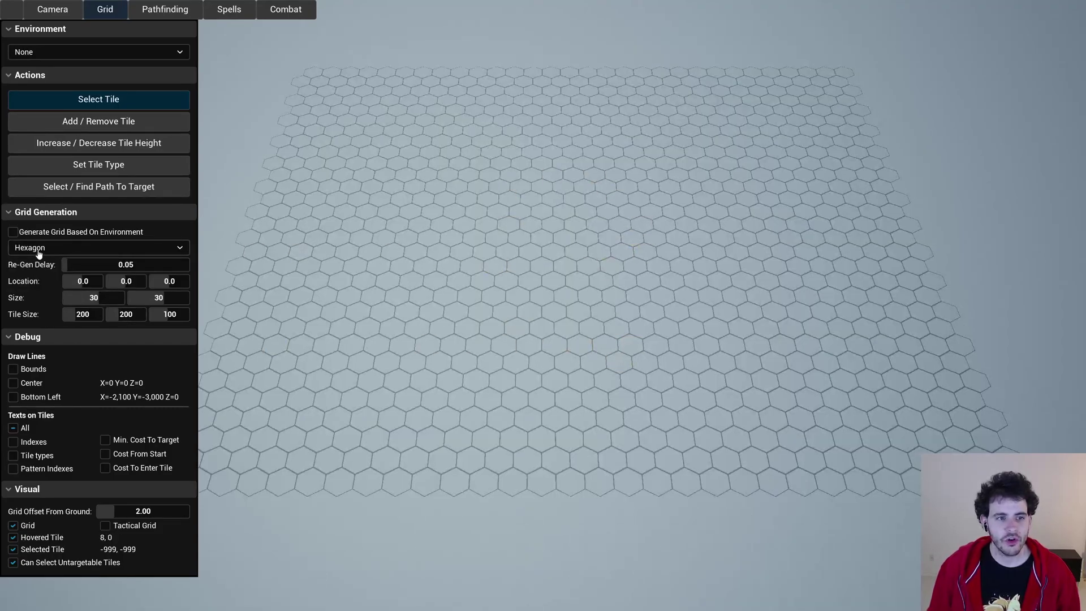
left_click(35, 249)
left_click(33, 287)
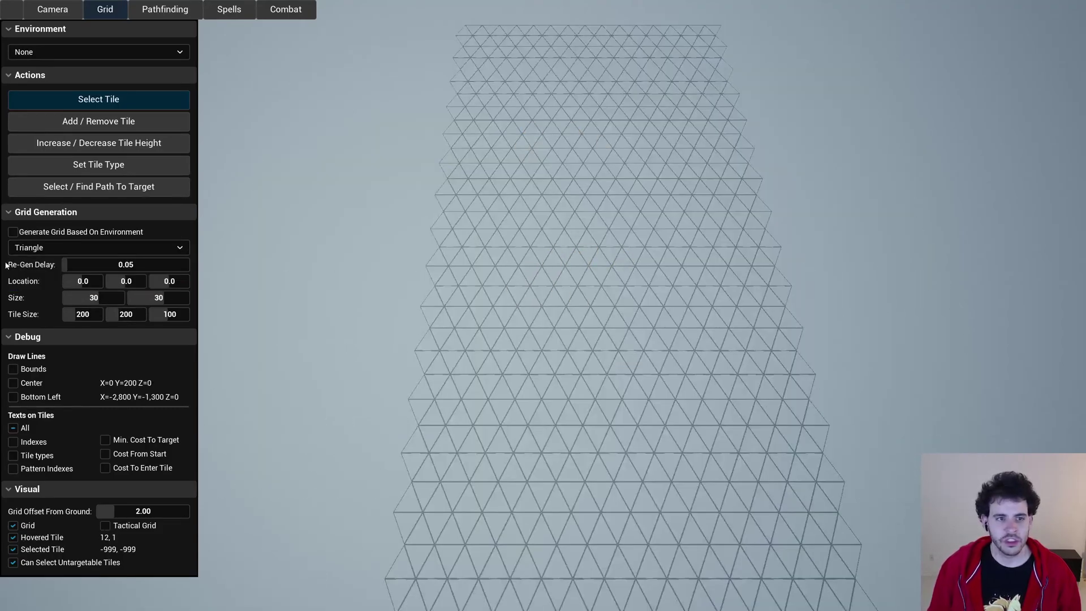
left_click(32, 248)
left_click(32, 259)
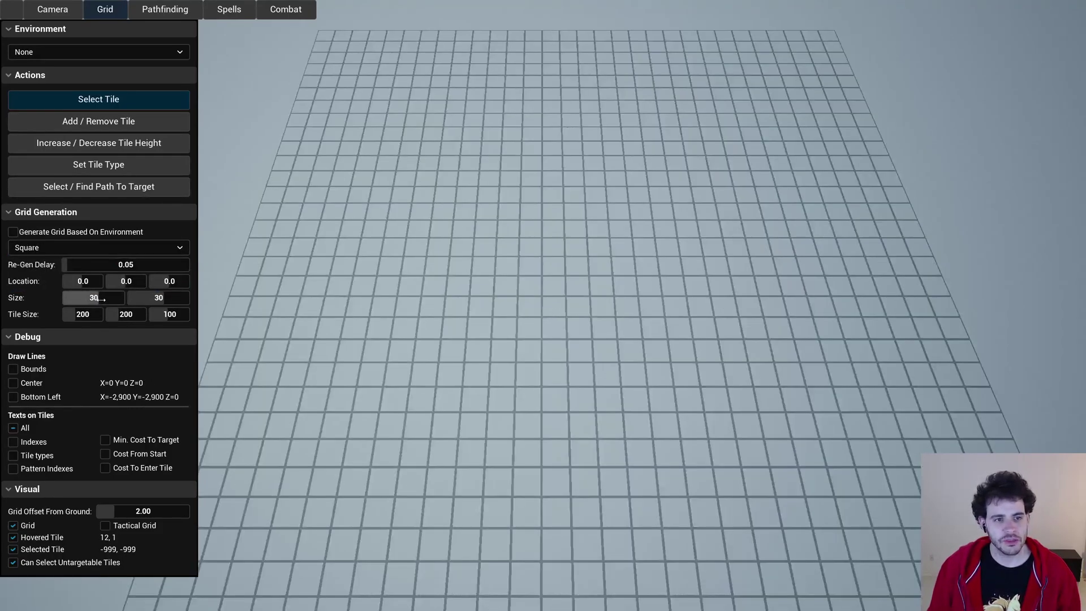
left_click_drag(94, 300, 158, 298)
left_click_drag(82, 314, 66, 281)
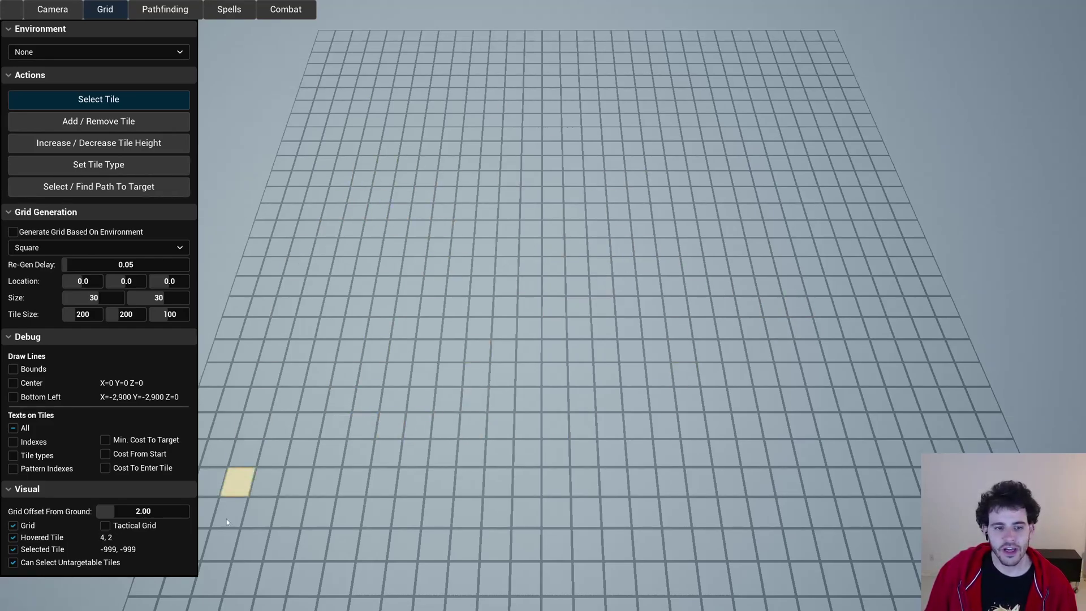
Show the tactical grid, remove a band of tiles in the far half, and add tiles beyond the grid's edge.
left_click(142, 527)
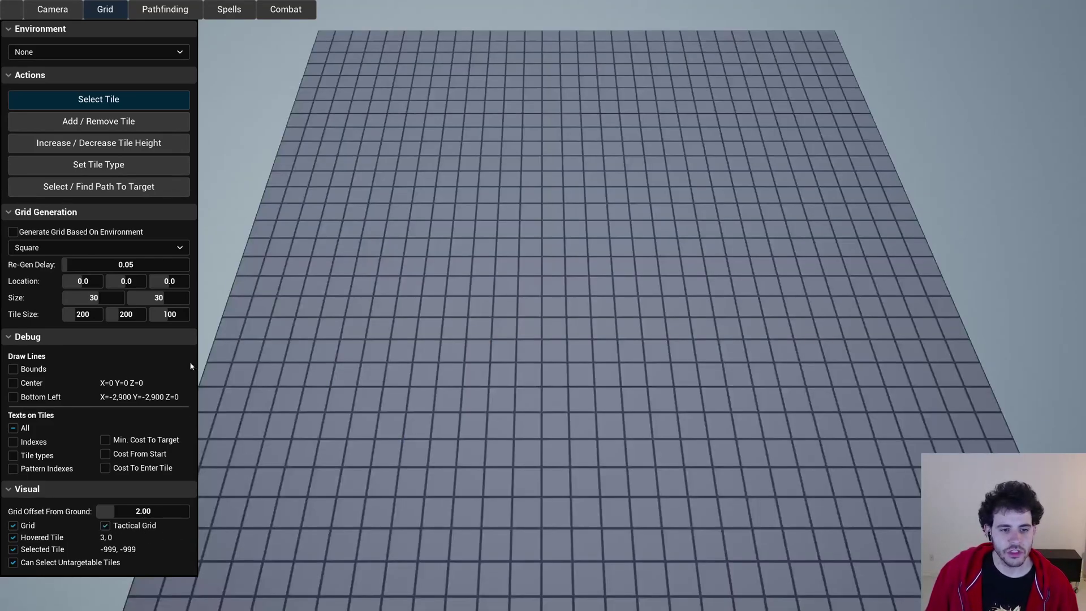
left_click(164, 127)
mouse_move(376, 137)
left_mouse_down()
mouse_move(591, 143)
mouse_move(424, 170)
mouse_move(573, 194)
mouse_move(687, 229)
left_mouse_up()
mouse_move(950, 132)
left_mouse_down()
mouse_move(1007, 311)
mouse_move(894, 45)
mouse_move(793, 234)
mouse_move(634, 230)
left_mouse_up()
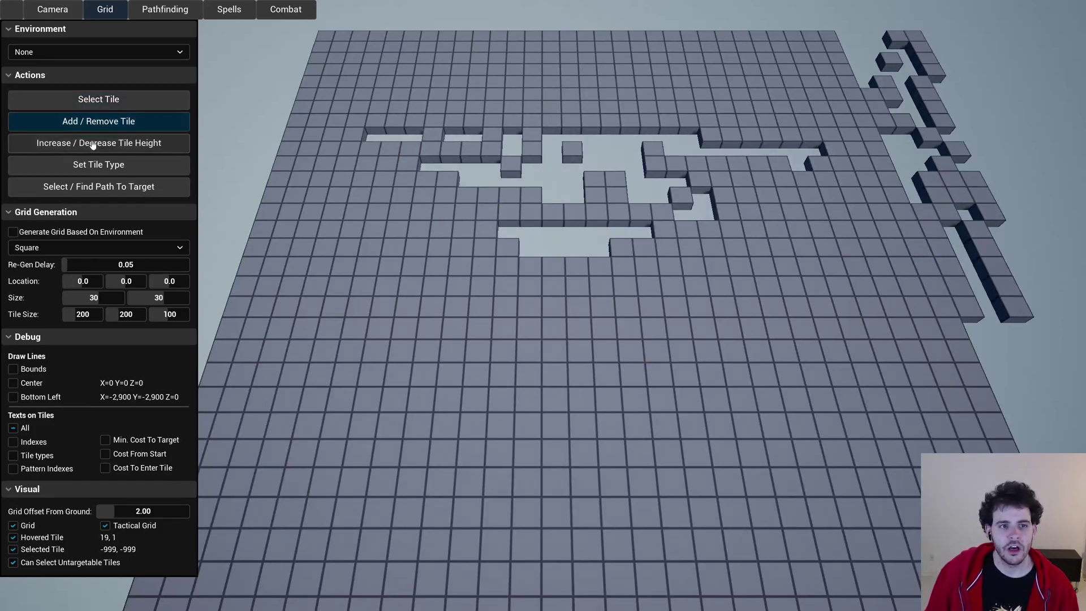
Raise one group of tiles and lower another across the middle of the grid with Increase / Decrease Tile Height.
left_click(93, 142)
mouse_move(506, 302)
left_mouse_down()
mouse_move(323, 293)
mouse_move(603, 321)
mouse_move(543, 362)
mouse_move(912, 253)
left_mouse_up()
mouse_move(803, 249)
right_mouse_down()
mouse_move(771, 263)
mouse_move(756, 357)
mouse_move(797, 363)
mouse_move(724, 363)
right_mouse_up()
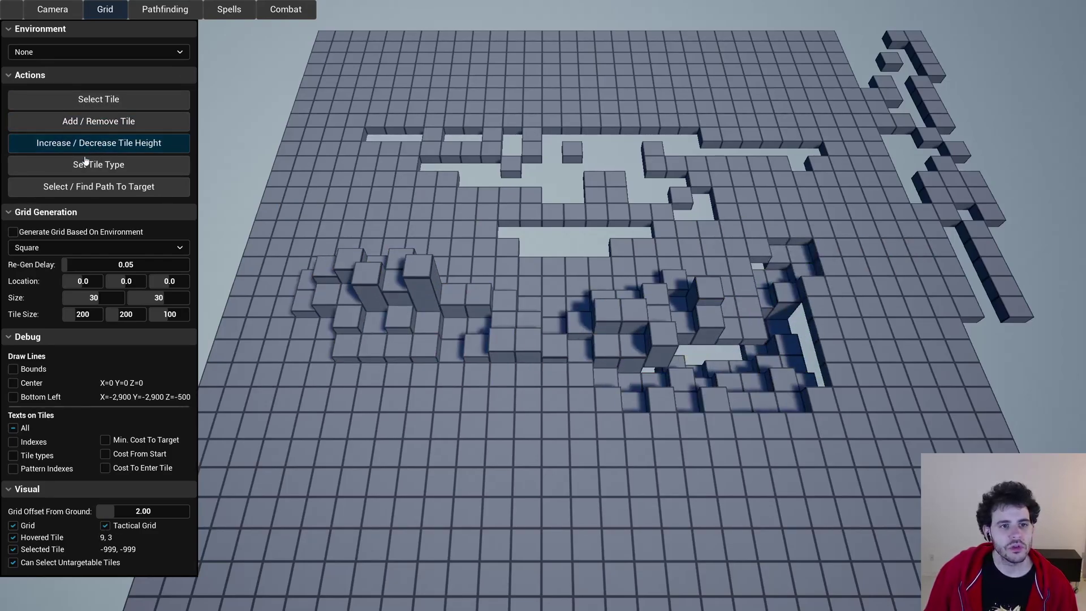
Paint a strip of DoubleCost tiles in front of the raised area and a patch of TripleCost tiles next to it.
left_click(149, 164)
left_click(63, 185)
left_click(44, 213)
mouse_move(313, 400)
left_mouse_down()
mouse_move(586, 402)
mouse_move(413, 400)
mouse_move(558, 449)
mouse_move(358, 378)
left_mouse_up()
left_click(49, 191)
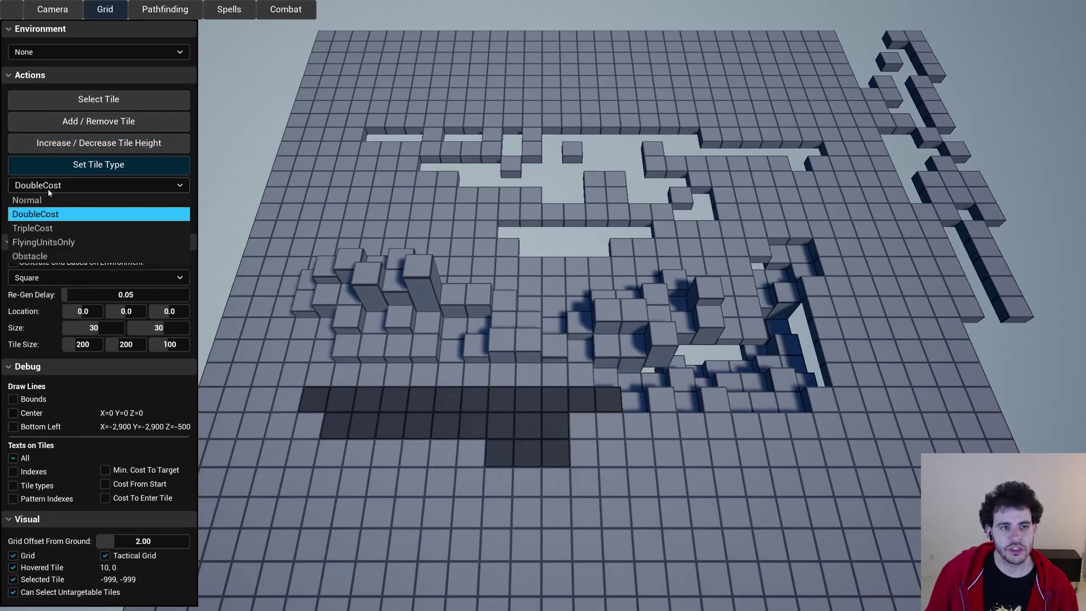
left_click(53, 229)
mouse_move(498, 480)
left_mouse_down()
mouse_move(485, 483)
mouse_move(526, 512)
left_mouse_up()
Paint a block of FlyingUnitsOnly tiles beside the cost tiles and scatter Obstacle tiles across the uneven area and the grid's edge.
left_click(113, 185)
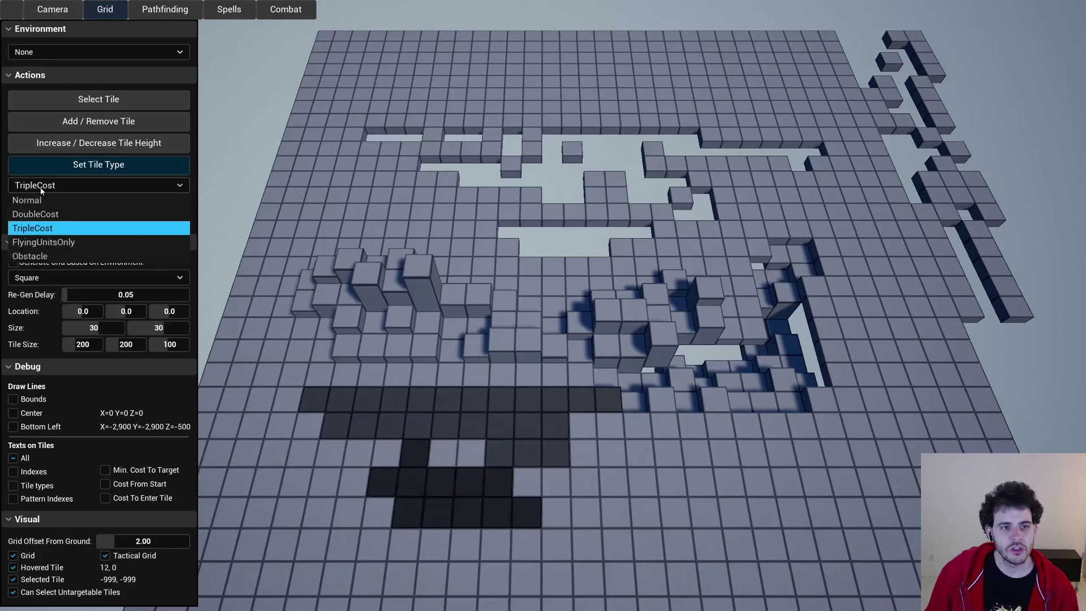
left_click(33, 241)
mouse_move(643, 426)
left_mouse_down()
mouse_move(644, 542)
mouse_move(732, 512)
mouse_move(664, 427)
mouse_move(729, 564)
mouse_move(691, 424)
mouse_move(673, 512)
left_mouse_up()
left_click(95, 187)
left_click(34, 256)
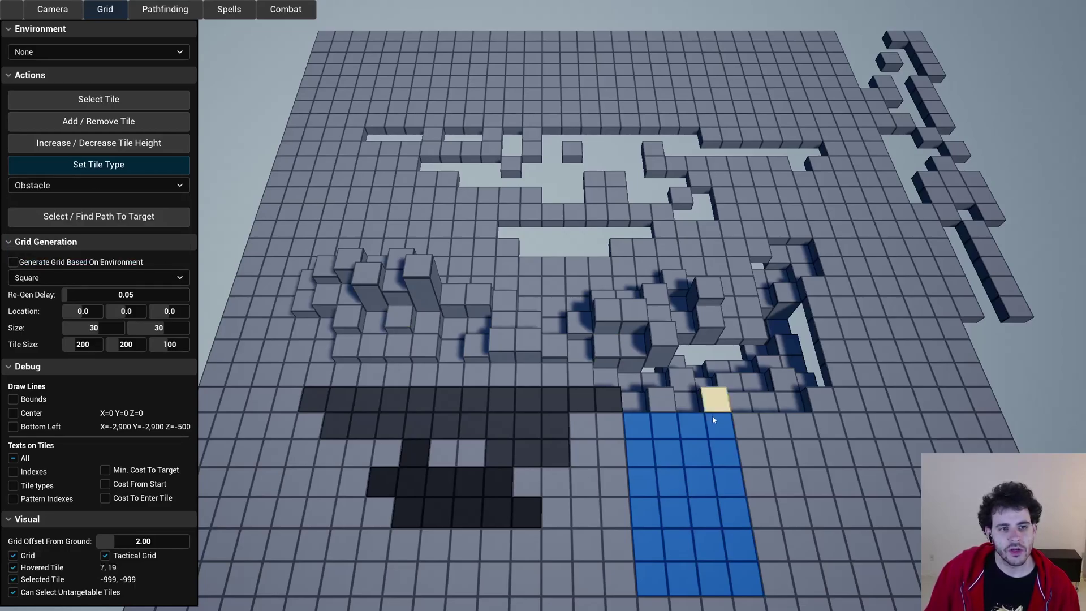
mouse_move(715, 399)
left_mouse_down()
mouse_move(707, 286)
mouse_move(465, 301)
mouse_move(832, 164)
mouse_move(939, 447)
mouse_move(857, 491)
mouse_move(884, 503)
left_mouse_up()
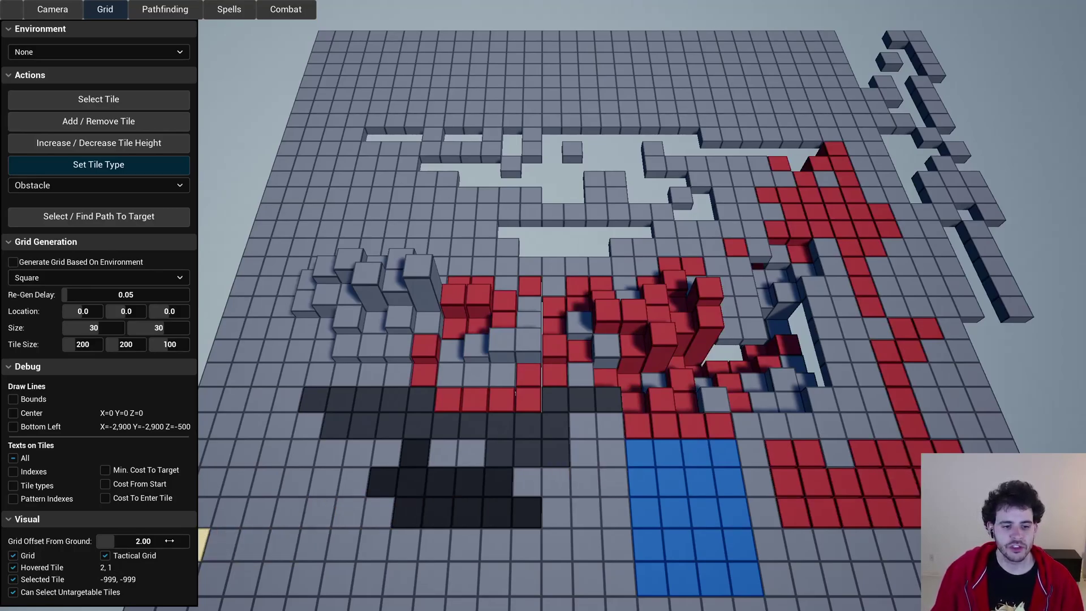
Load the L_Pretty_Square environment with the tactical grid hidden, and generate the grid based on the environment.
left_click(143, 560)
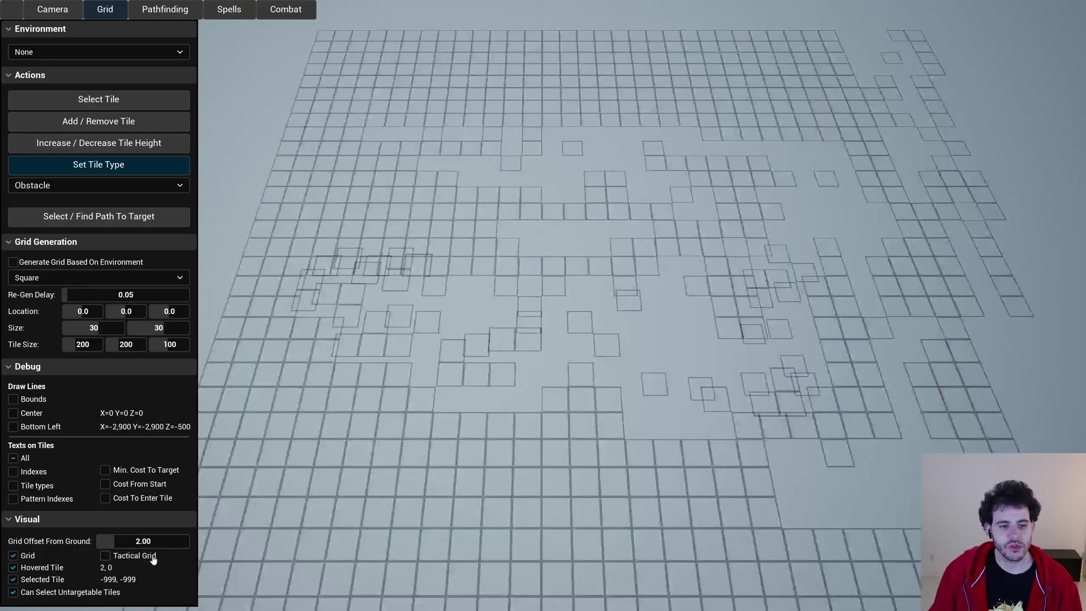
left_click(68, 52)
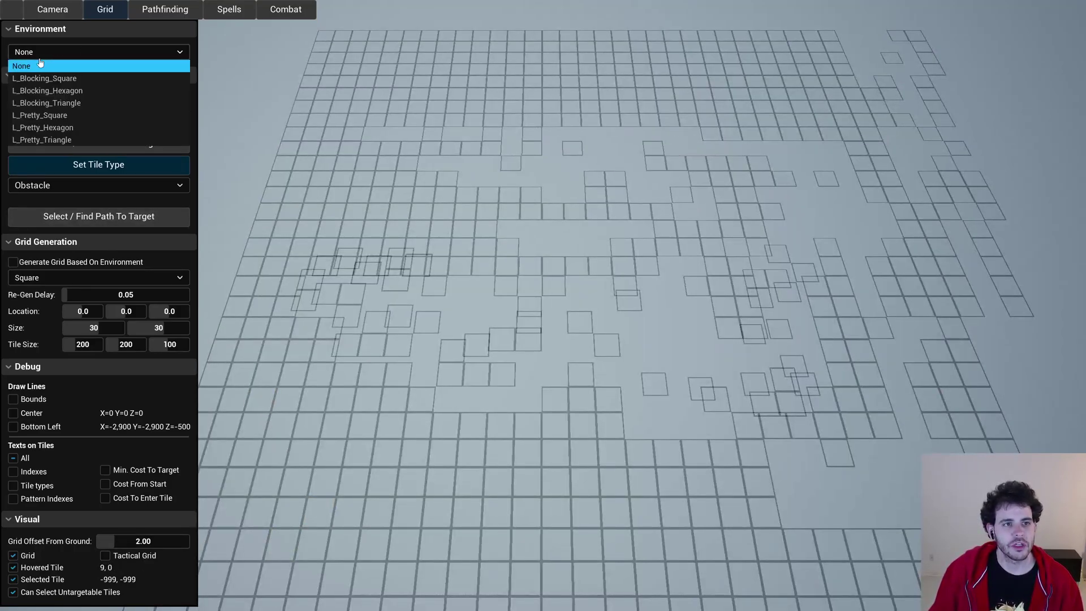
left_click(54, 115)
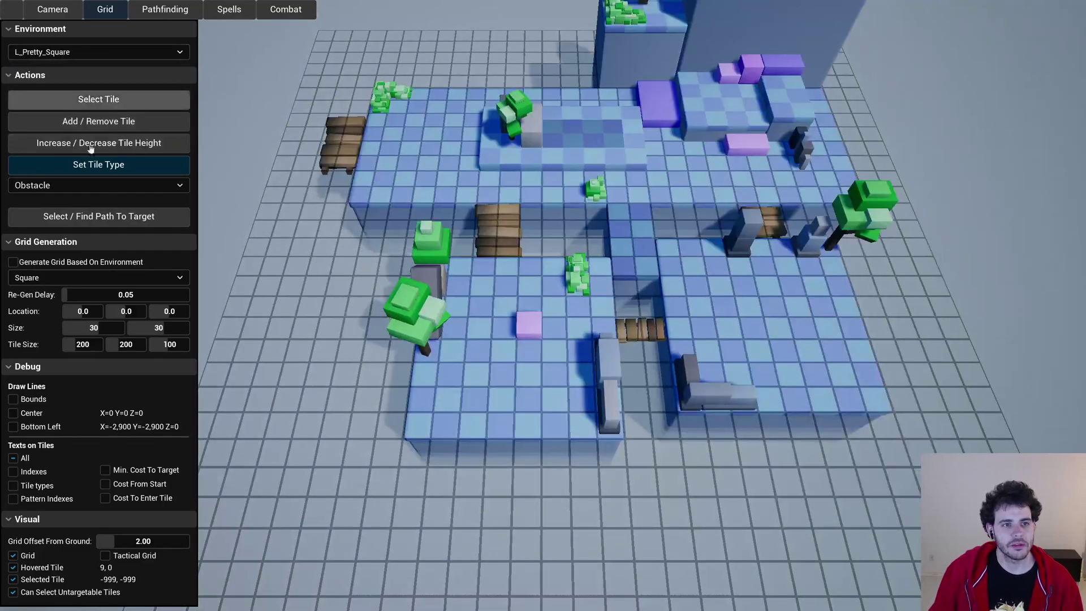
left_click(32, 263)
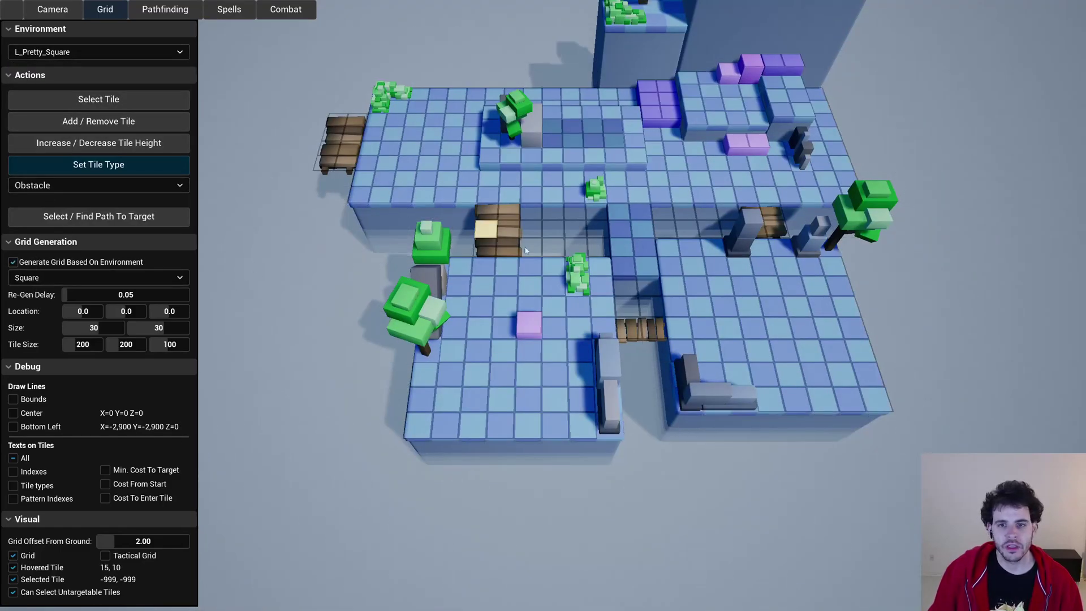
Toggle the tactical grid on and off to compare the generated square tiles with the scenery.
key("w")
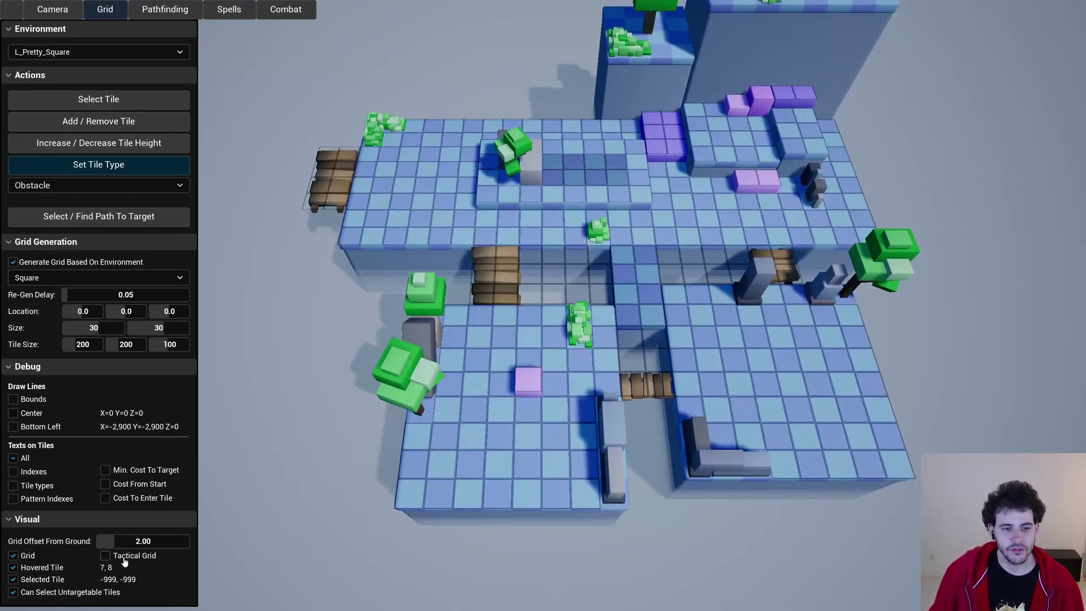
left_click(105, 556)
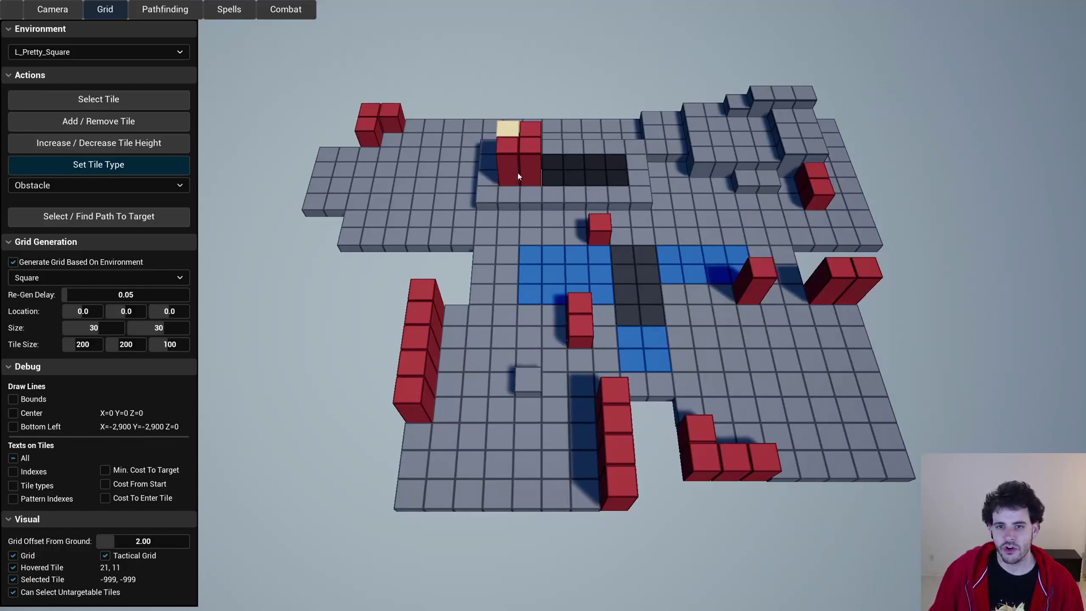
left_click(130, 559)
left_click(130, 559)
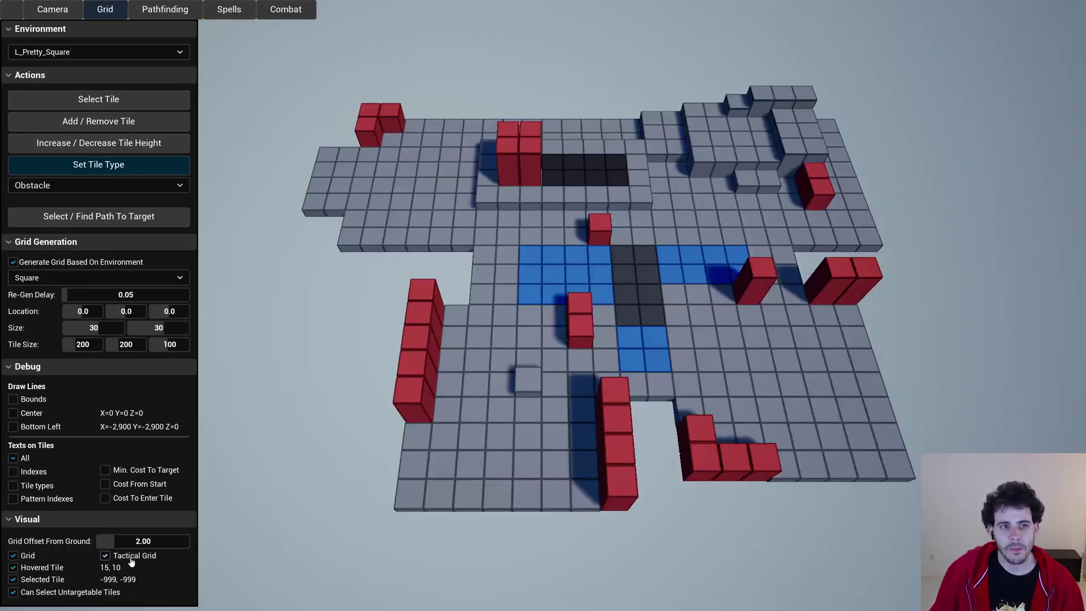
left_click(105, 556)
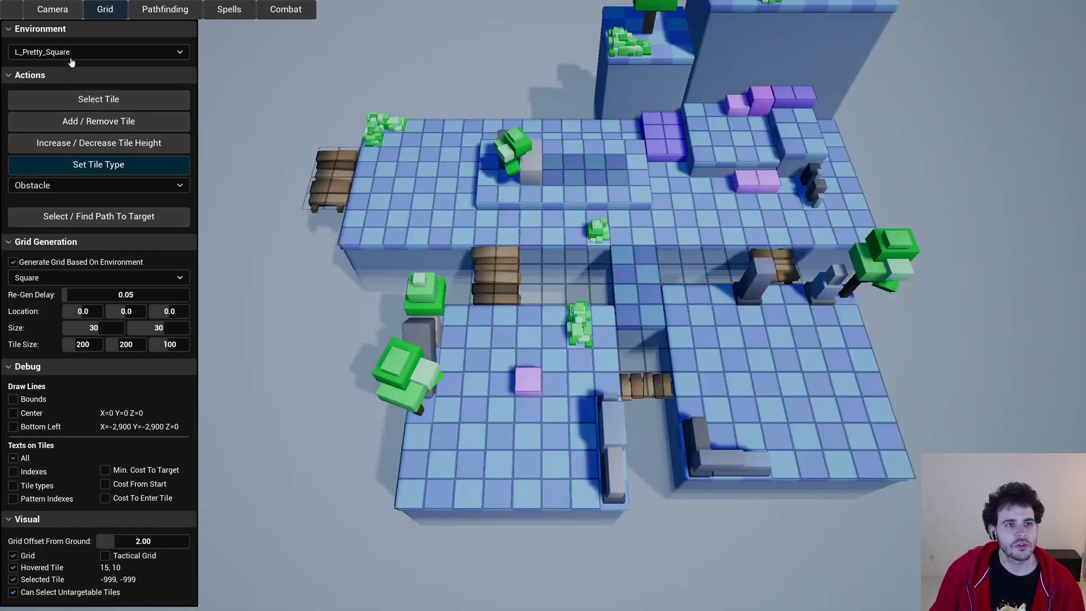
Load the L_Pretty_Hexagon environment with a Hexagon grid, and compare it with its tactical grid view.
left_click(68, 52)
left_click(65, 127)
left_click(66, 187)
left_click(60, 183)
left_click(40, 277)
left_click(47, 302)
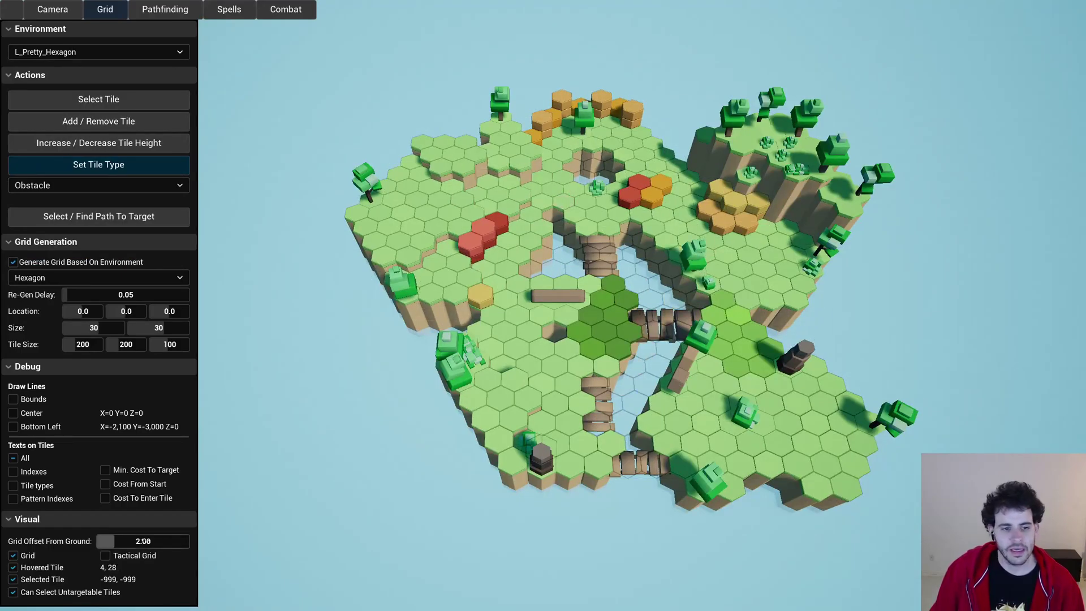
left_click(105, 556)
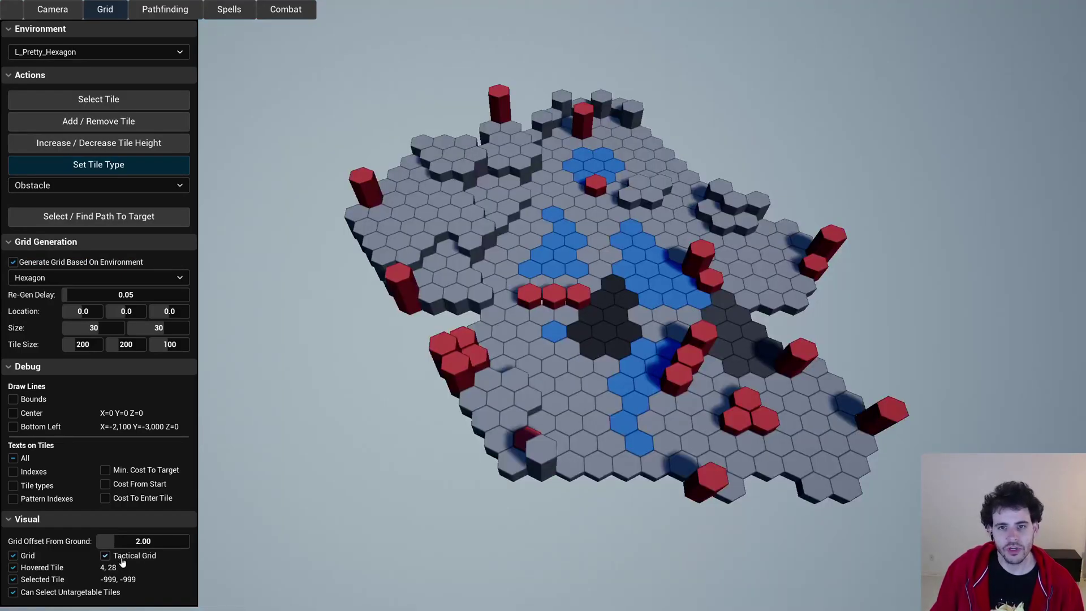
left_click(121, 559)
Load the L_Pretty_Triangle environment with a Triangle grid, and compare it with its tactical grid view.
left_click(84, 54)
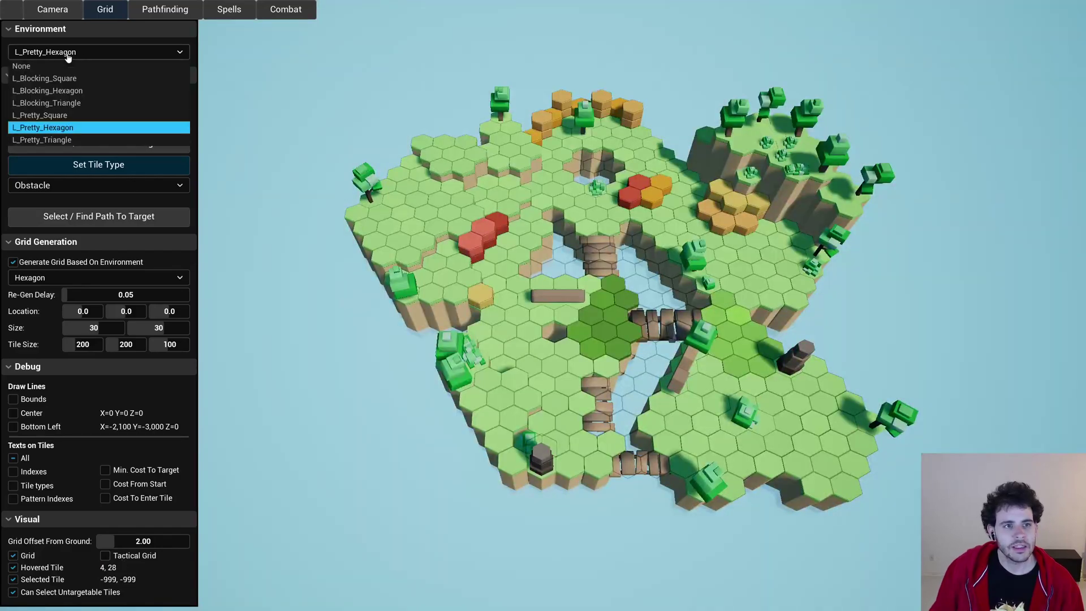
left_click(50, 140)
left_click(41, 277)
left_click(40, 318)
left_click(130, 559)
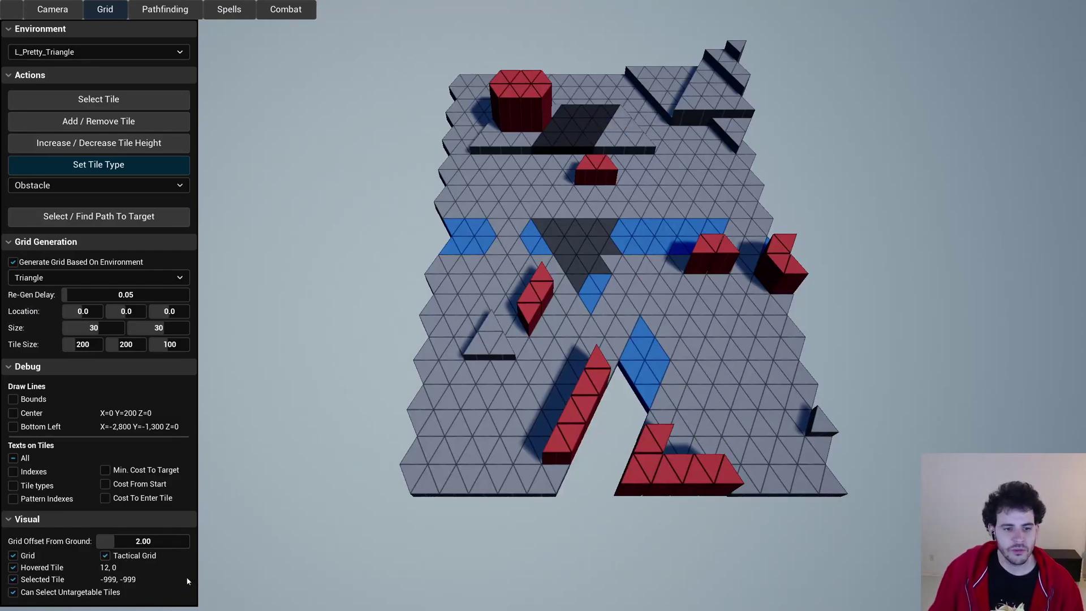
left_click(134, 559)
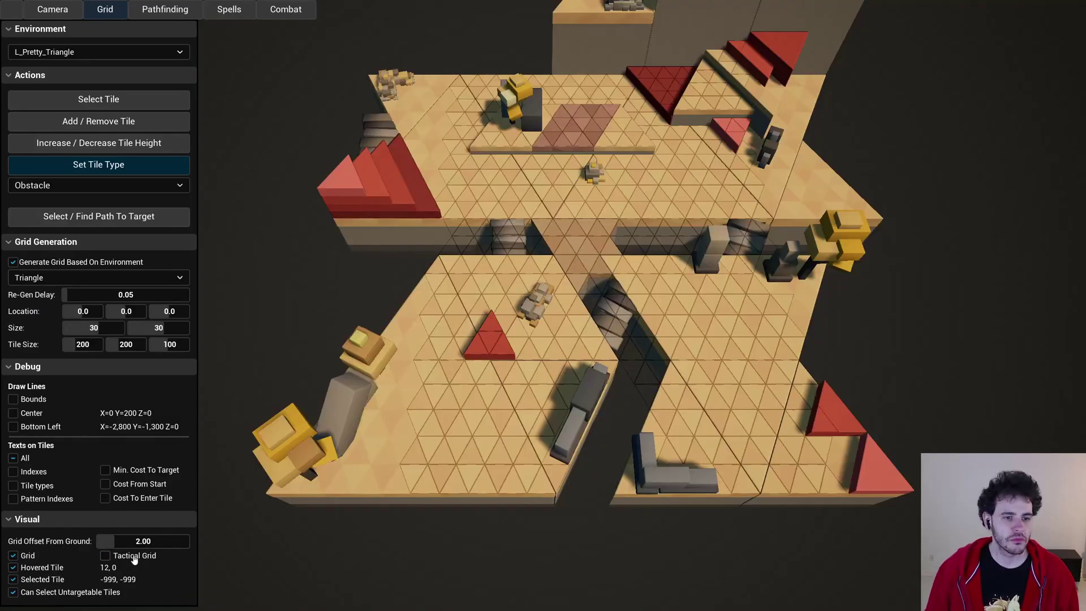
Restore the tactical grid view and generate a plain Square grid with the environment set to None.
left_click(134, 559)
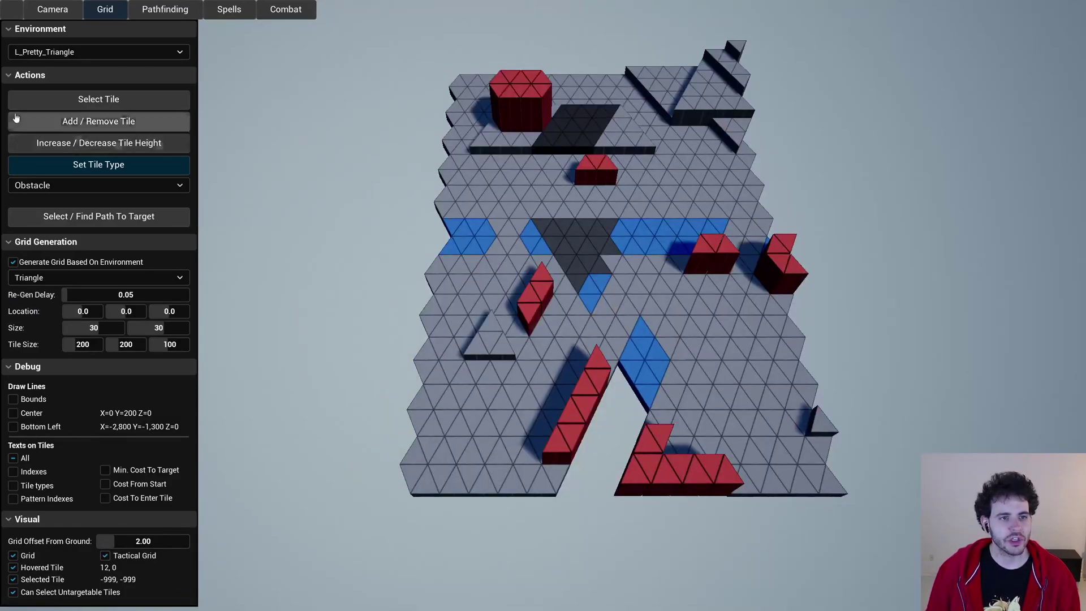
left_click(59, 52)
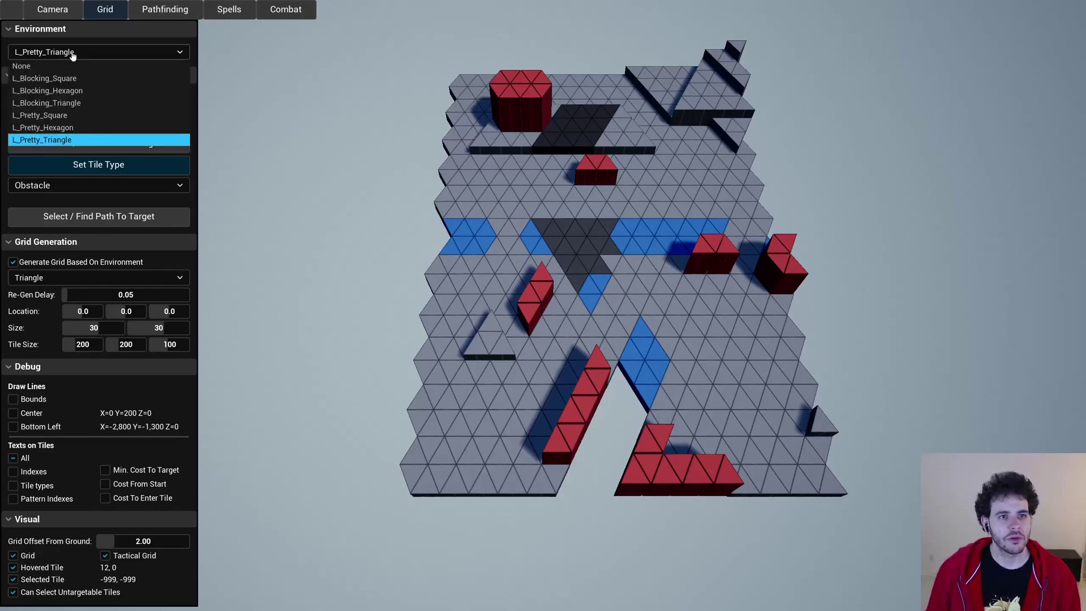
left_click(43, 70)
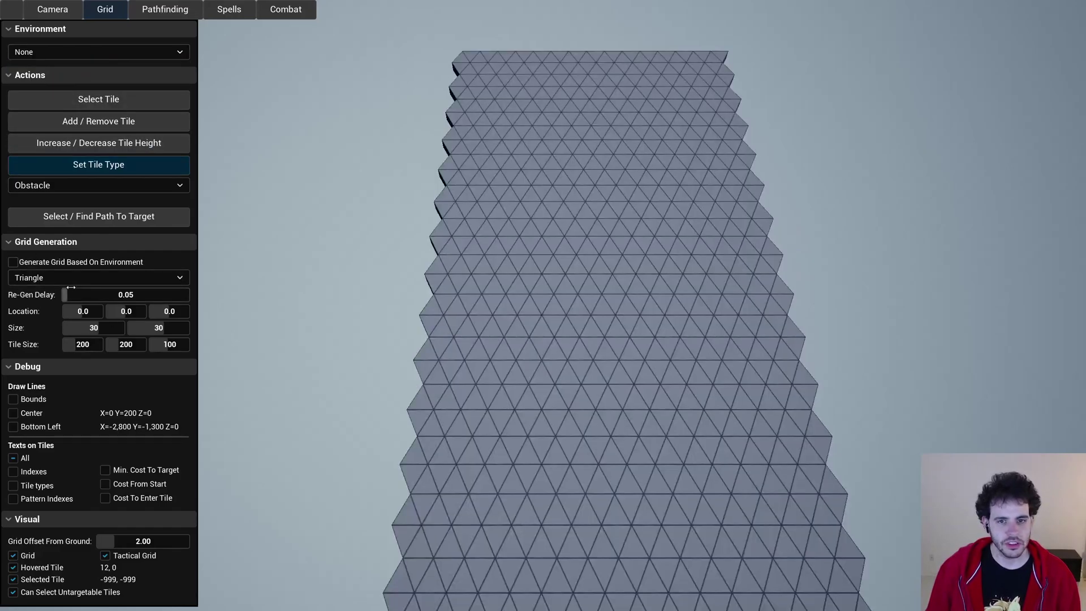
left_click(67, 277)
left_click(34, 295)
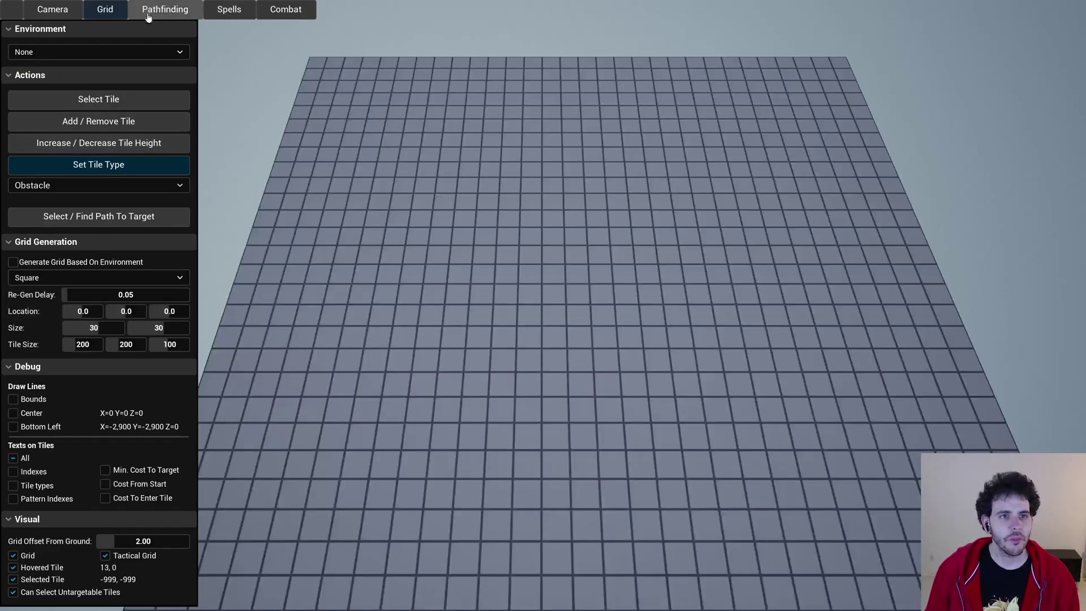
Select a tile near the grid's centre as the pathfinding start to show its reachable tiles and path to a target.
left_click(166, 11)
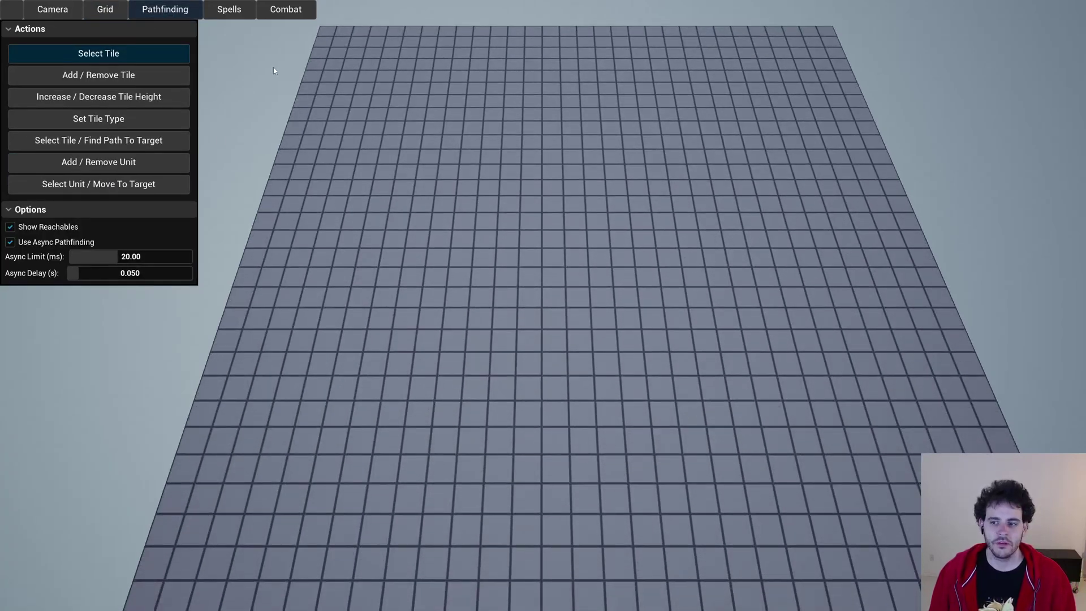
left_click(117, 146)
left_click(598, 238)
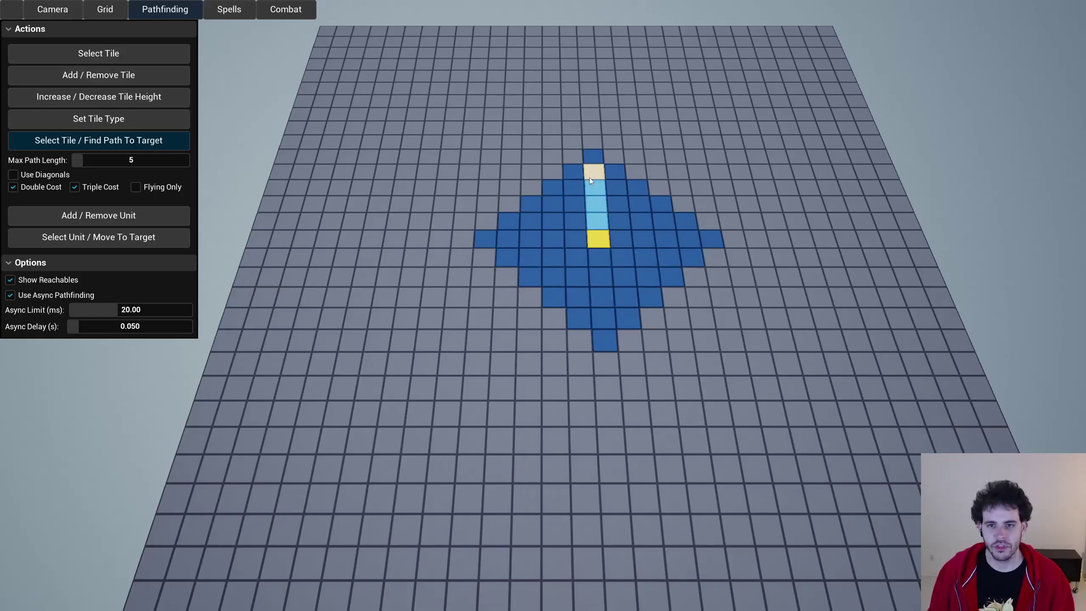
Try a max path length of 19, reduce it to 6, and allow diagonal moves.
left_click_drag(81, 158, 116, 160)
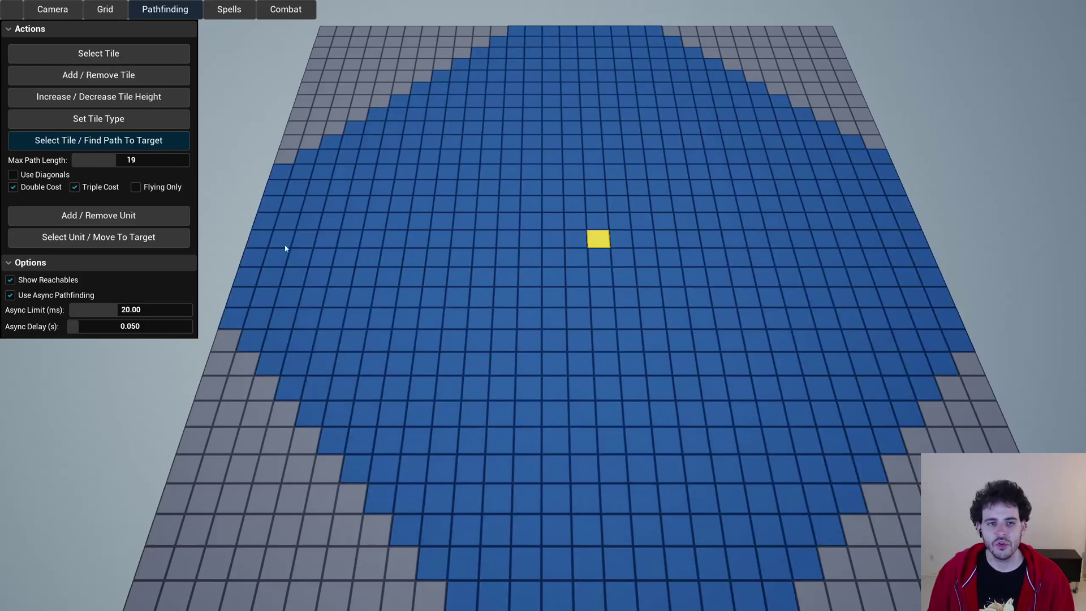
left_click_drag(112, 160, 85, 160)
left_click(14, 174)
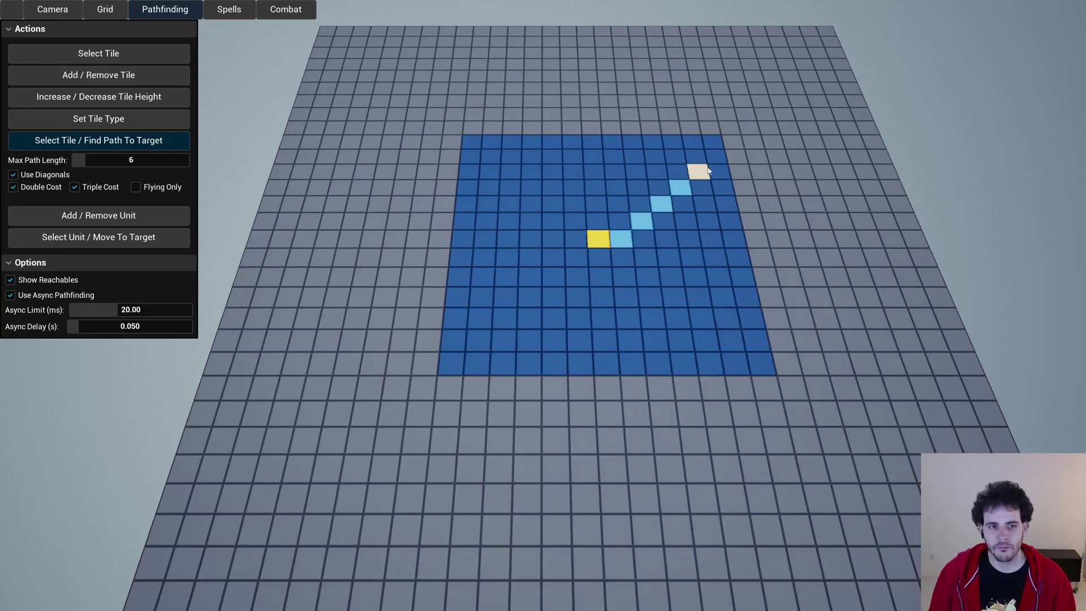
Paint a maze of Obstacle tiles around the middle of the grid, with a hooked wall inside it.
left_click(89, 119)
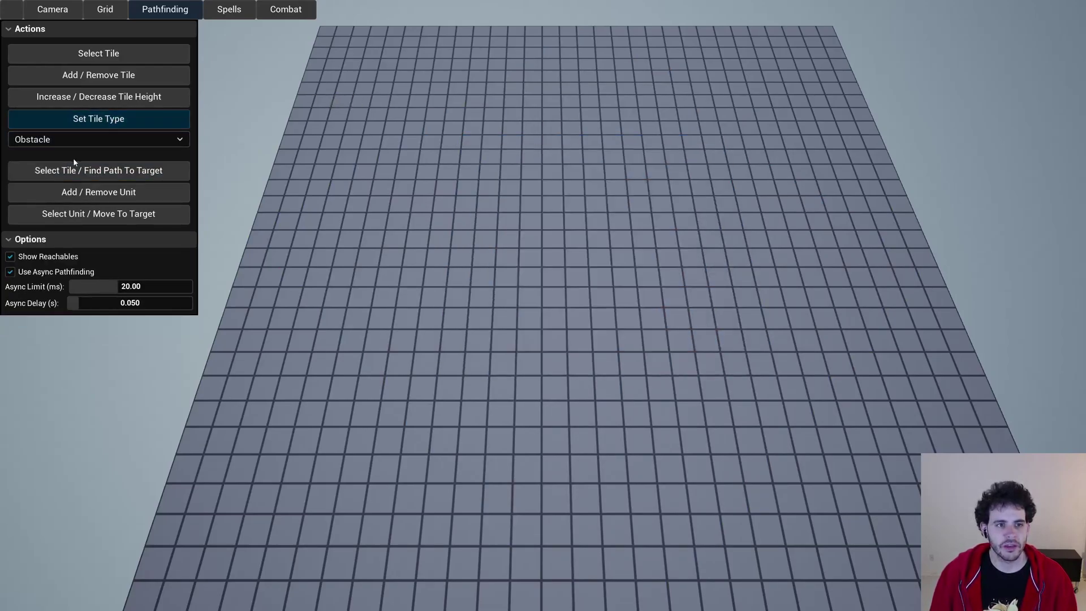
mouse_move(538, 178)
left_mouse_down()
mouse_move(739, 172)
mouse_move(745, 412)
mouse_move(601, 444)
mouse_move(530, 293)
mouse_move(620, 239)
left_mouse_up()
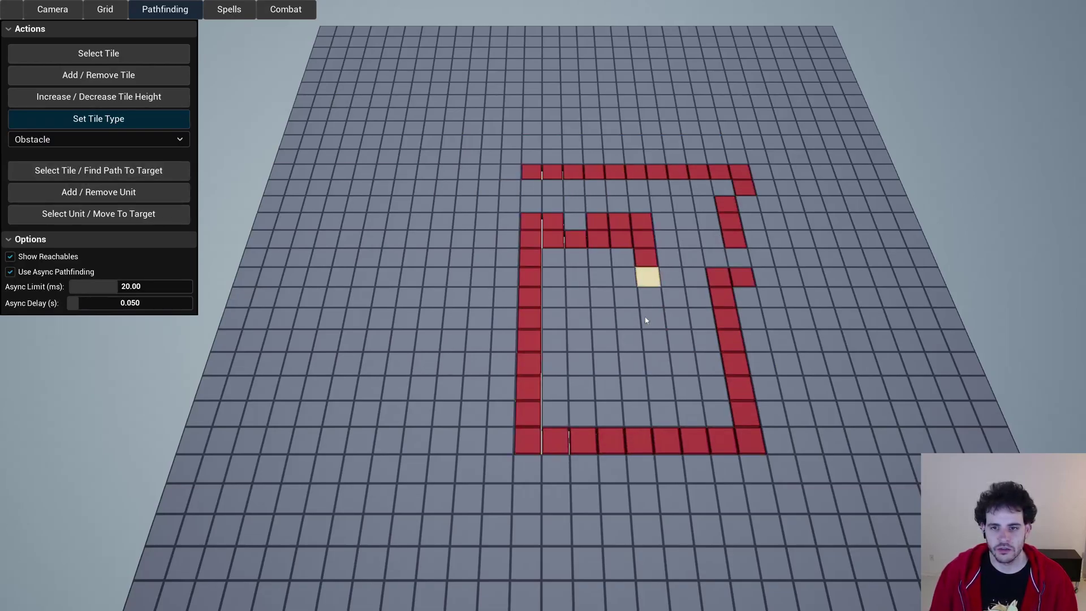
left_click_drag(646, 332, 619, 368)
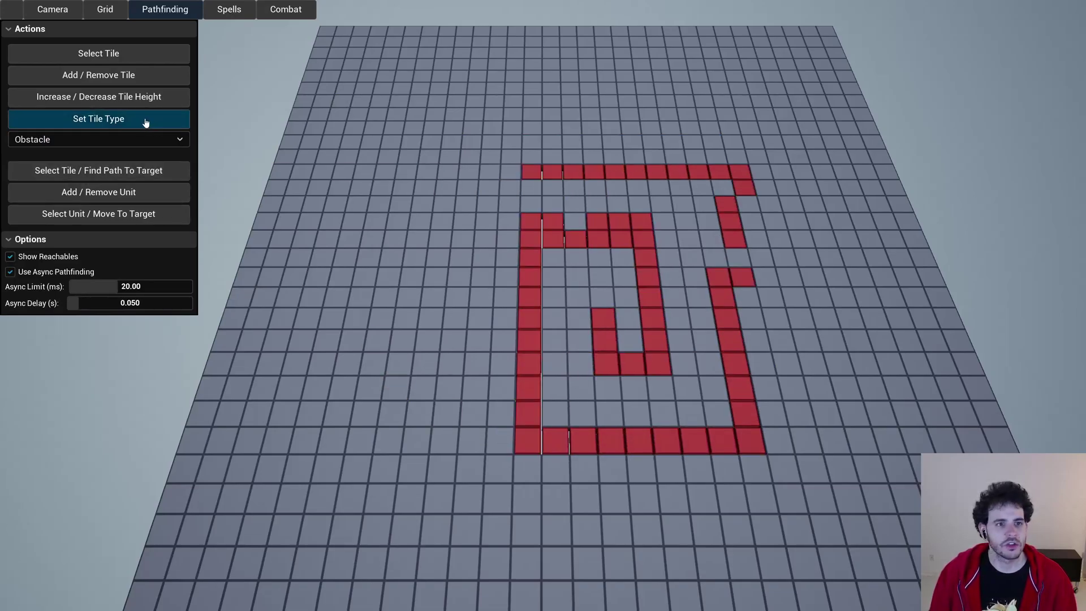
Find paths from a tile inside the hooked wall with diagonals off and the max path length set to 33.
left_click(116, 55)
left_click(136, 141)
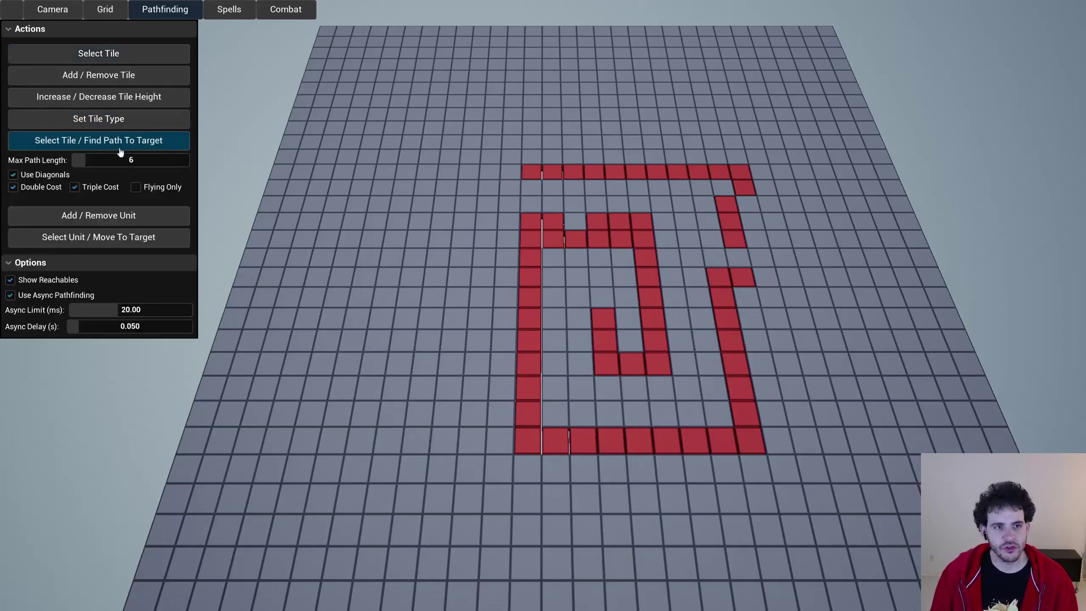
left_click(627, 342)
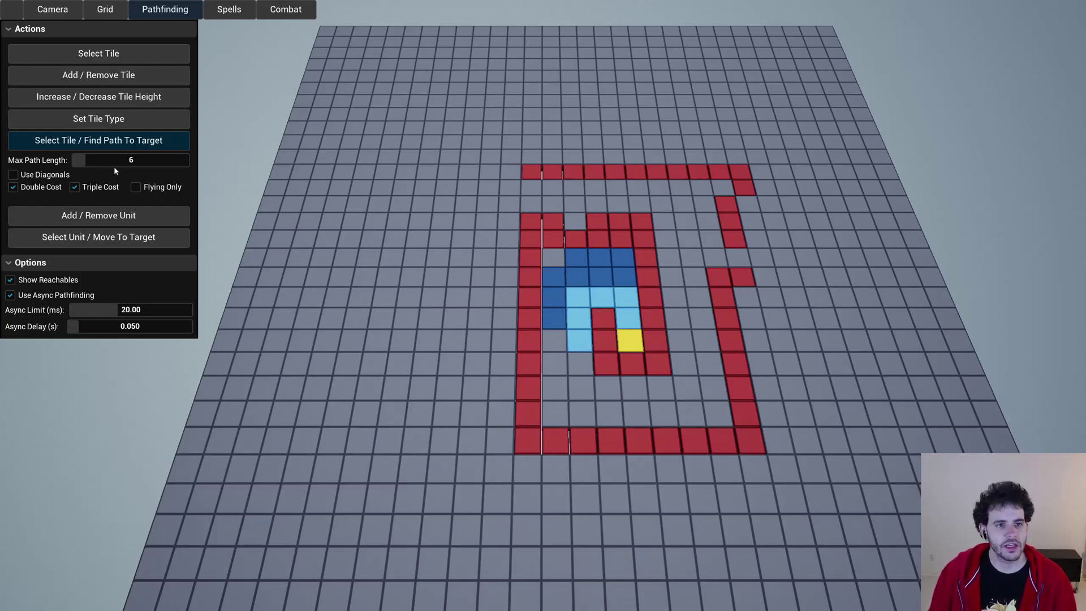
left_click_drag(102, 163, 149, 160)
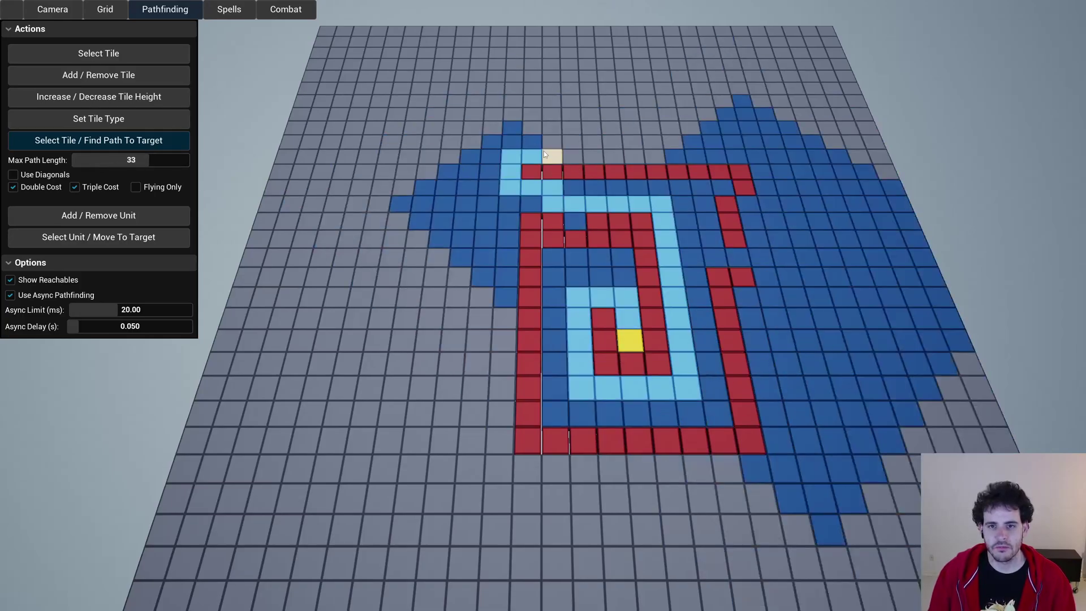
Place a unit on the tile inside the maze's hooked wall.
left_click(133, 218)
left_click(145, 189)
left_click(632, 341)
Select the unit in the maze and move it through reachable tiles around the obstacle walls.
left_click(111, 226)
left_click(632, 347)
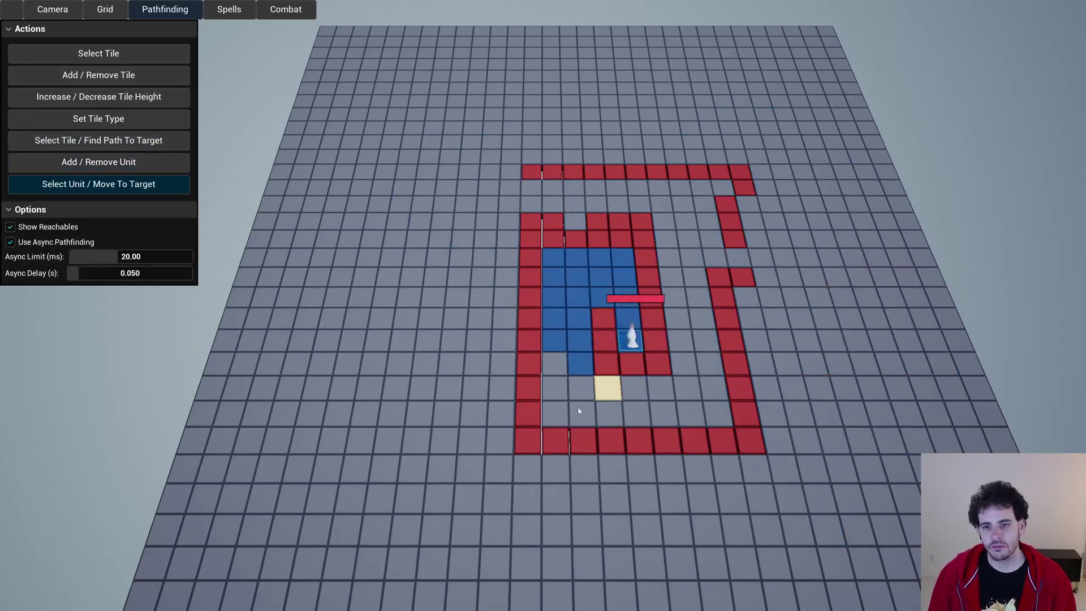
left_click(580, 365)
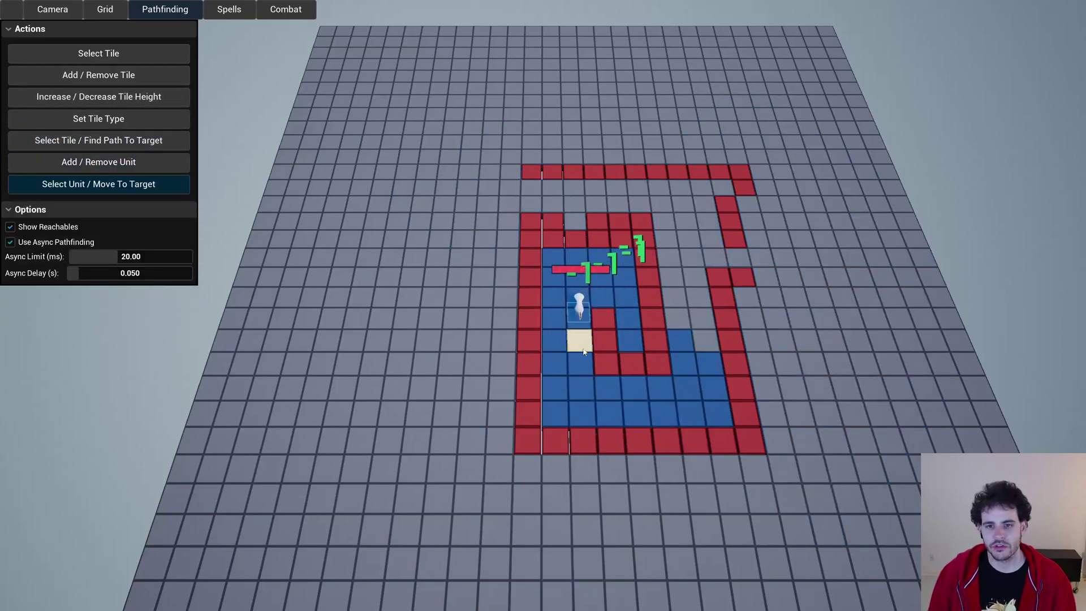
left_click(684, 338)
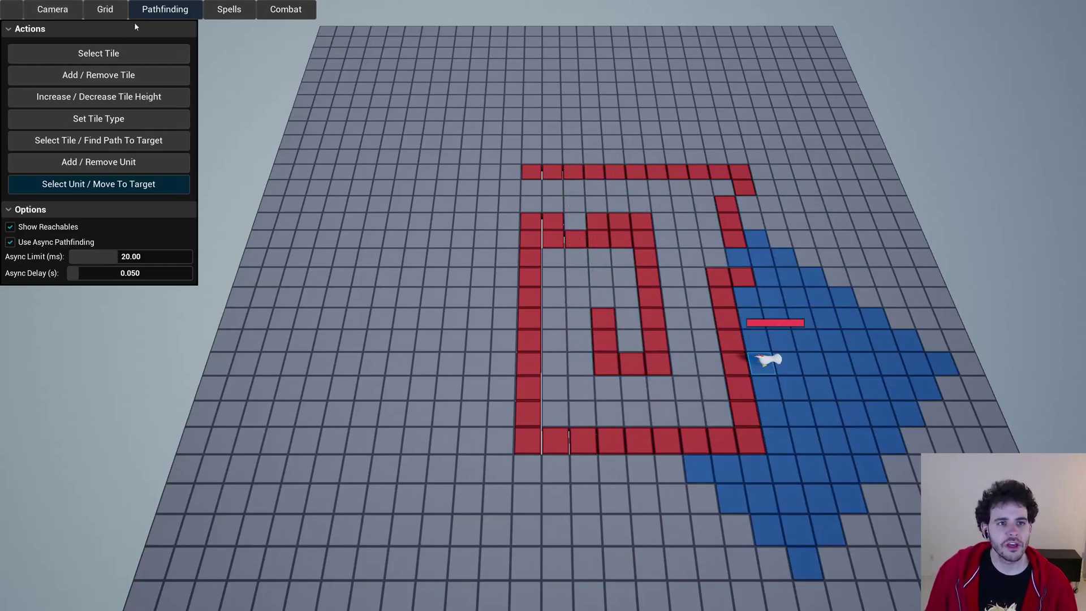
Regenerate the grid without obstacles by switching environment-based generation on and back off.
left_click(113, 11)
left_click(63, 232)
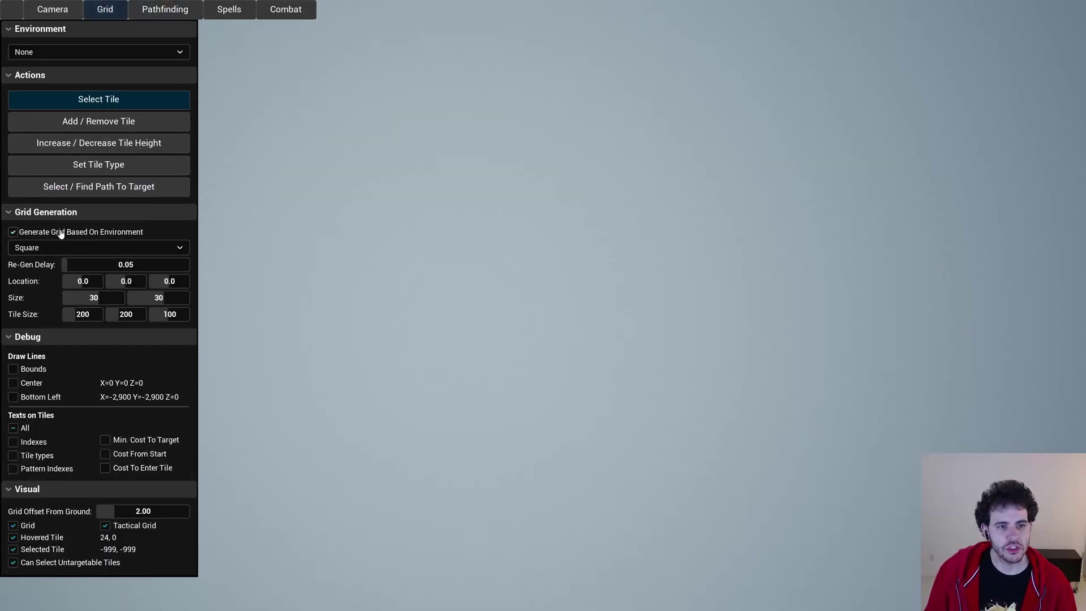
left_click(66, 234)
Generate a Diamond spell pattern with range 0 to 5 around a central tile, and turn off the debug trace.
left_click(226, 11)
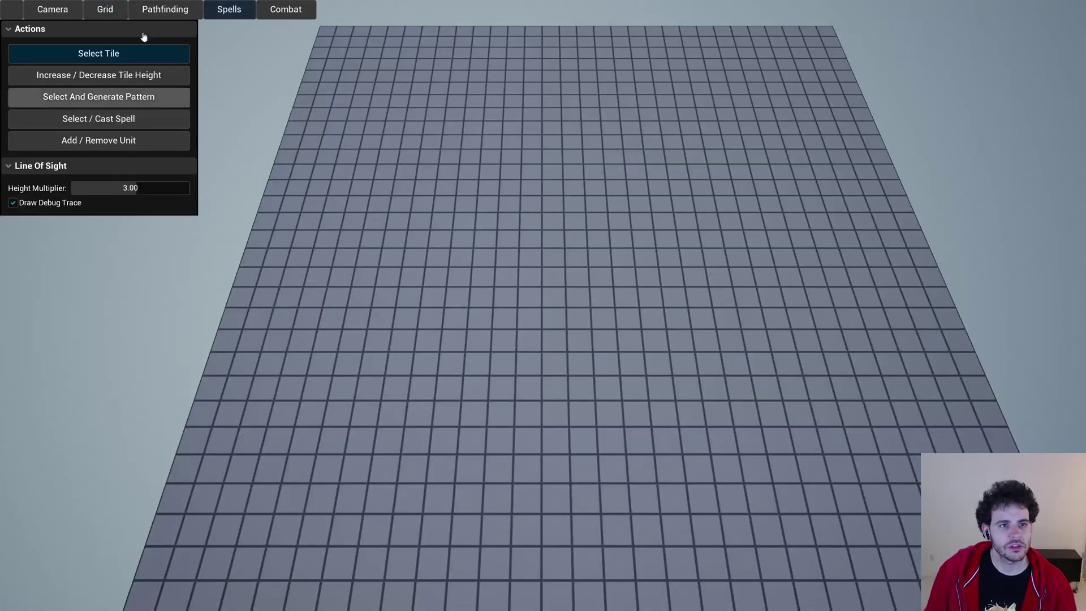
left_click(129, 105)
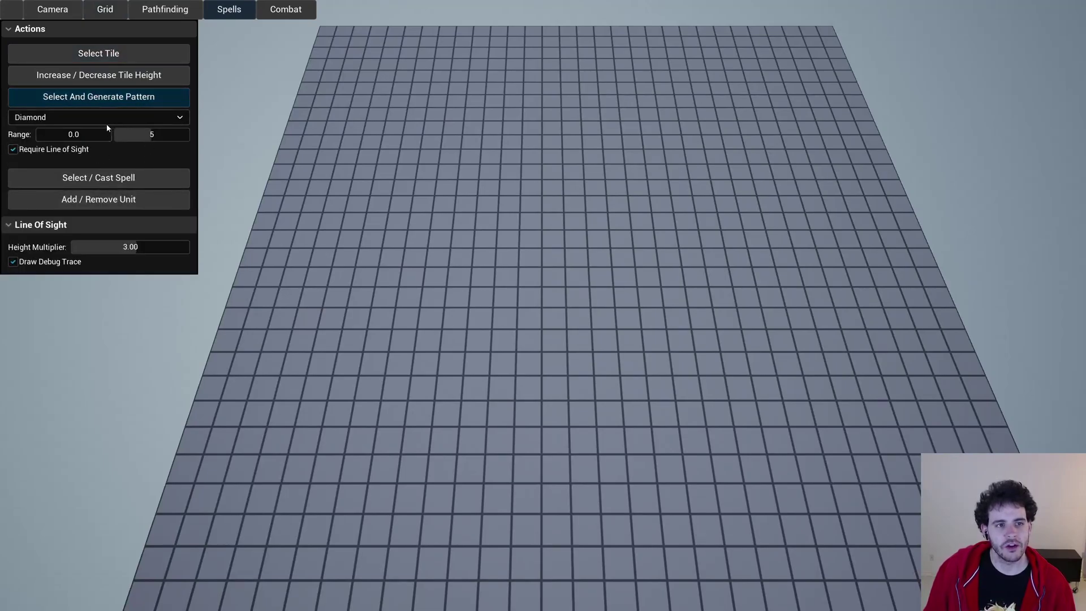
left_click(599, 239)
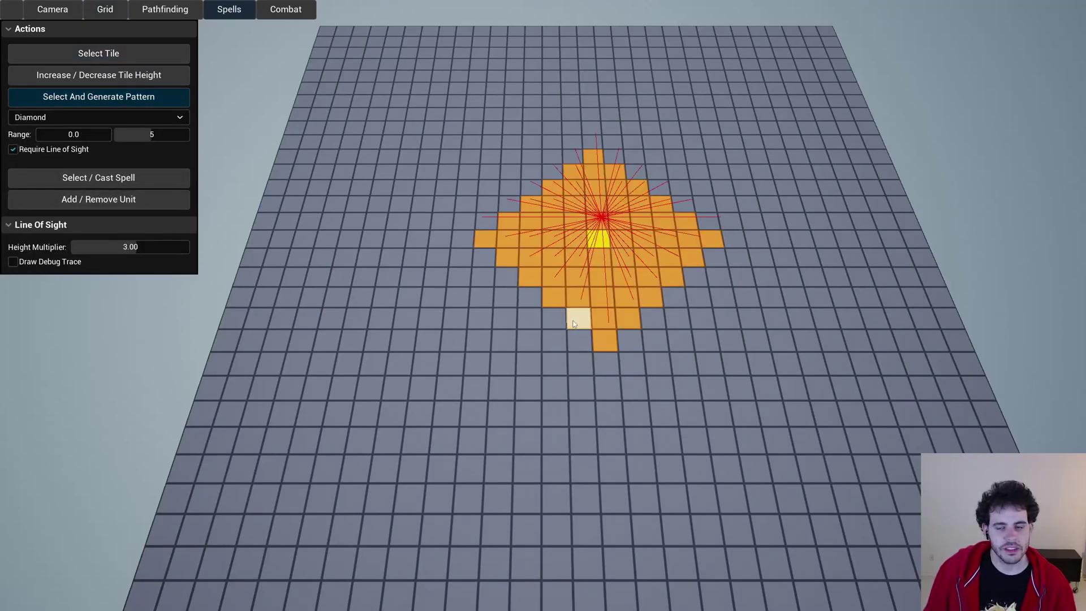
Preview the Star, Square, HalfDiagonal, Diagonal and Line patterns around the selected tile.
left_click(85, 117)
left_click(113, 180)
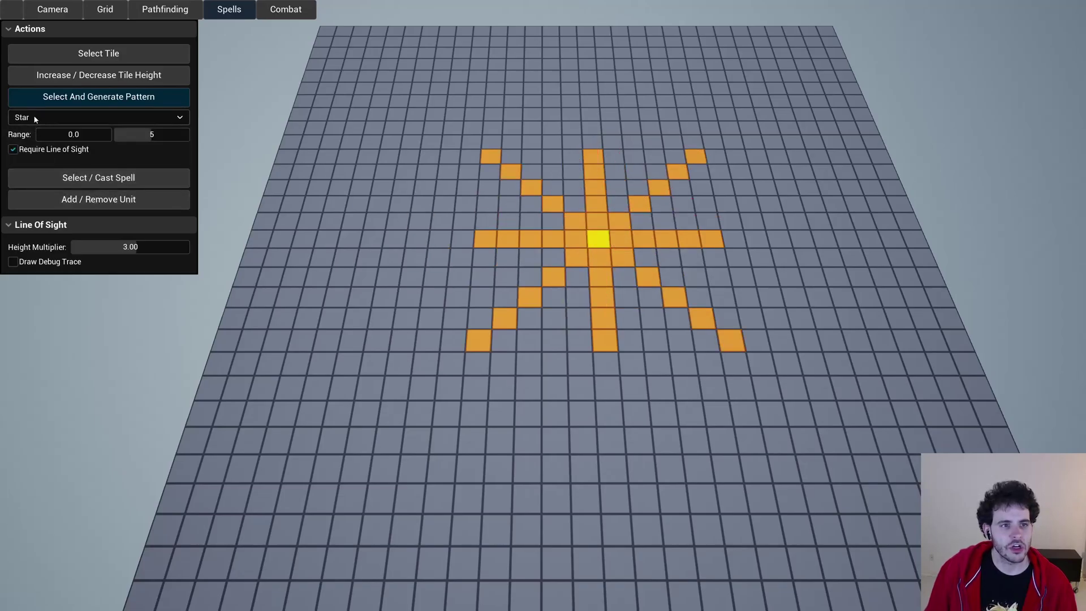
left_click(33, 116)
left_click(25, 206)
left_click(85, 117)
left_click(32, 168)
left_click(34, 117)
left_click(28, 156)
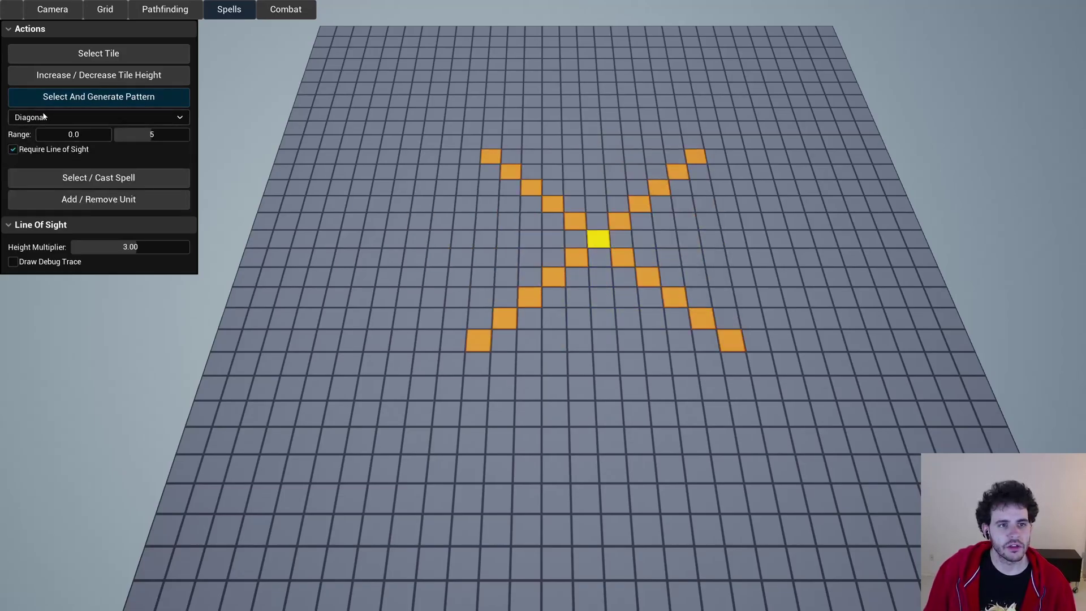
left_click(33, 117)
left_click(22, 144)
Use the Square pattern with a maximum range of 6, and try a minimum range of 2 before restoring 0.
left_click(34, 117)
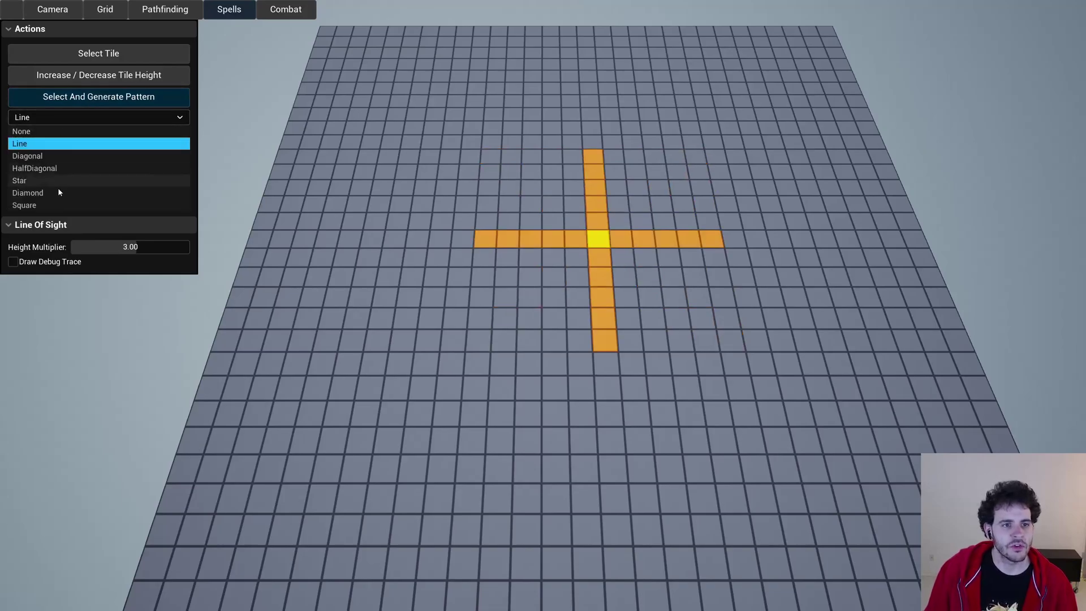
left_click(29, 207)
mouse_move(150, 135)
left_mouse_down()
mouse_move(180, 134)
mouse_move(159, 135)
left_mouse_up()
mouse_move(37, 134)
left_mouse_down()
mouse_move(85, 134)
mouse_move(43, 134)
left_mouse_up()
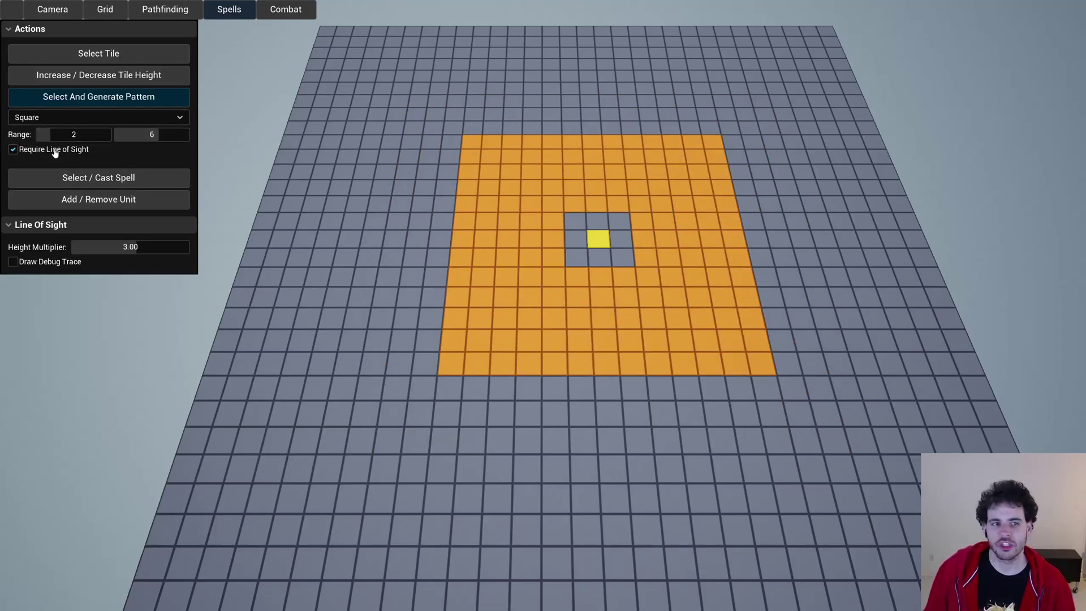
left_click_drag(43, 134, 37, 134)
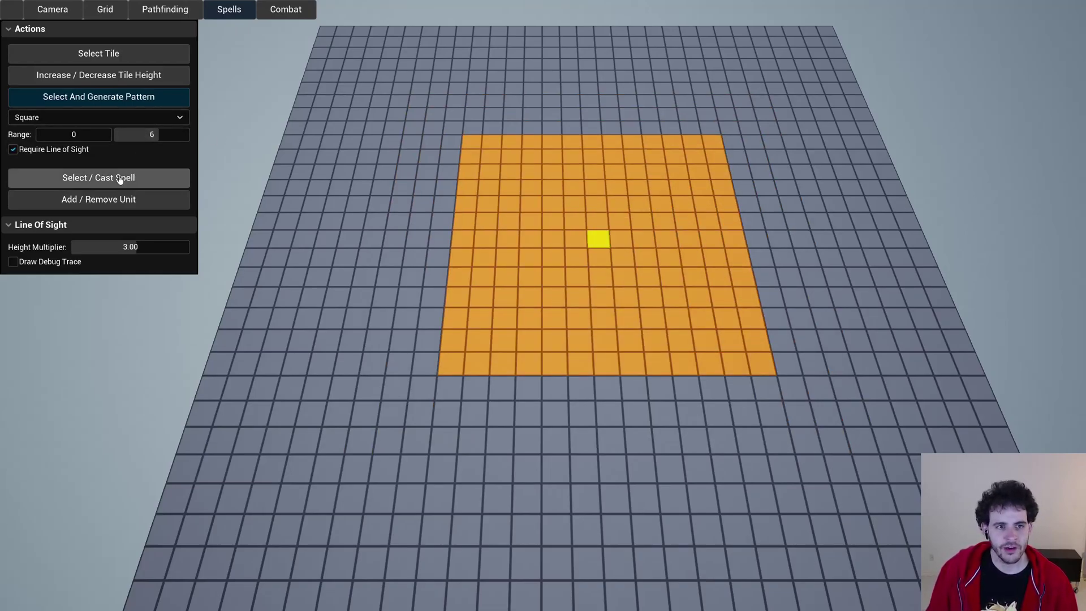
Select a caster tile and cast the first three spells of the list on tiles within their ranges.
left_click(116, 177)
left_click(531, 238)
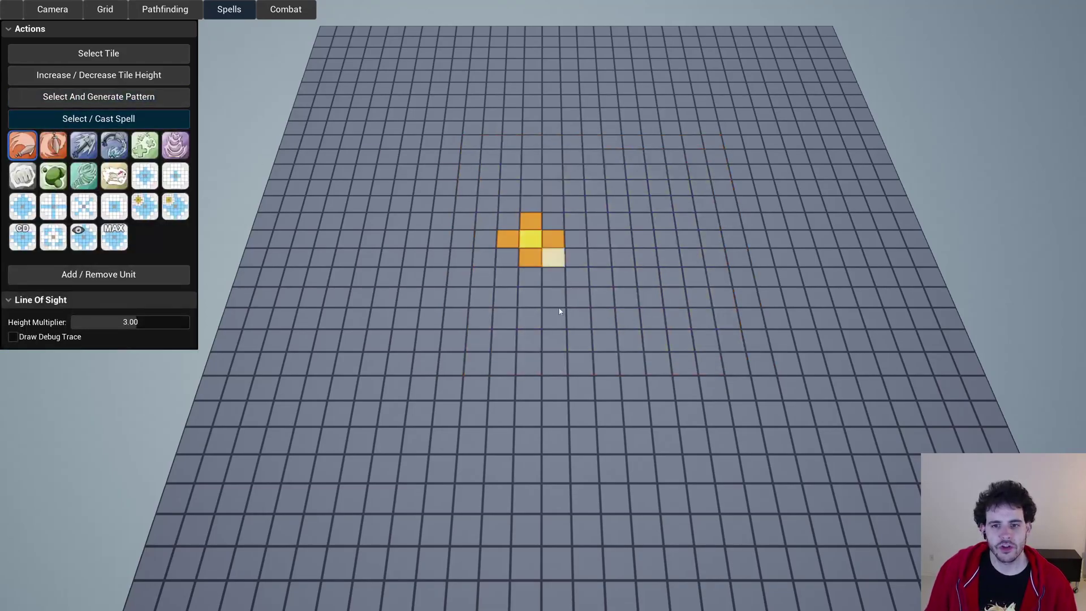
left_click(561, 244)
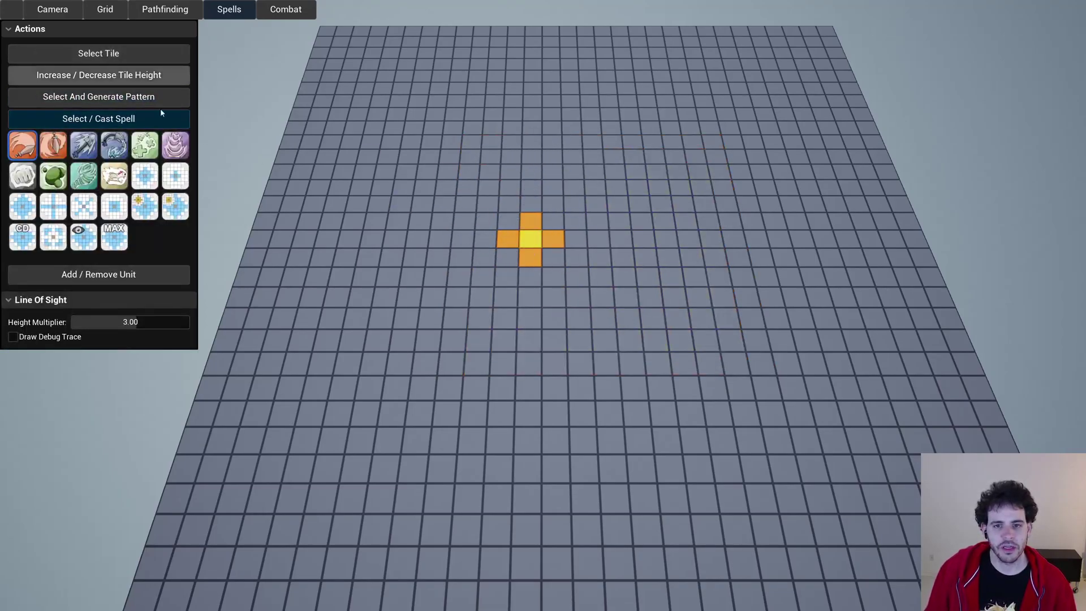
left_click(65, 151)
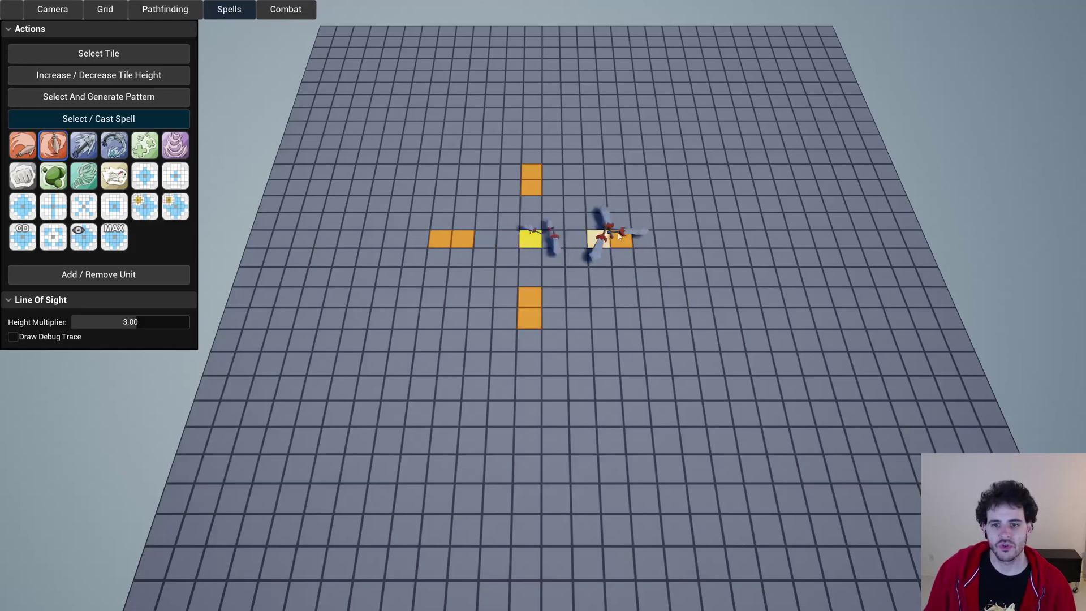
left_click(85, 146)
left_click(531, 188)
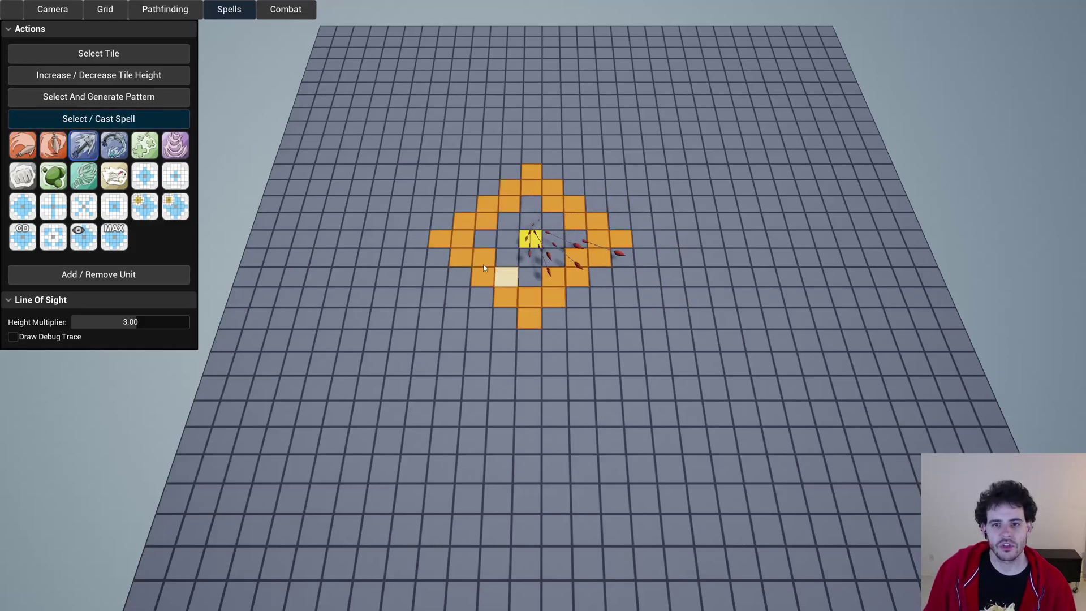
Cast the fourth, fifth and ninth spells from the same caster tile.
key("4")
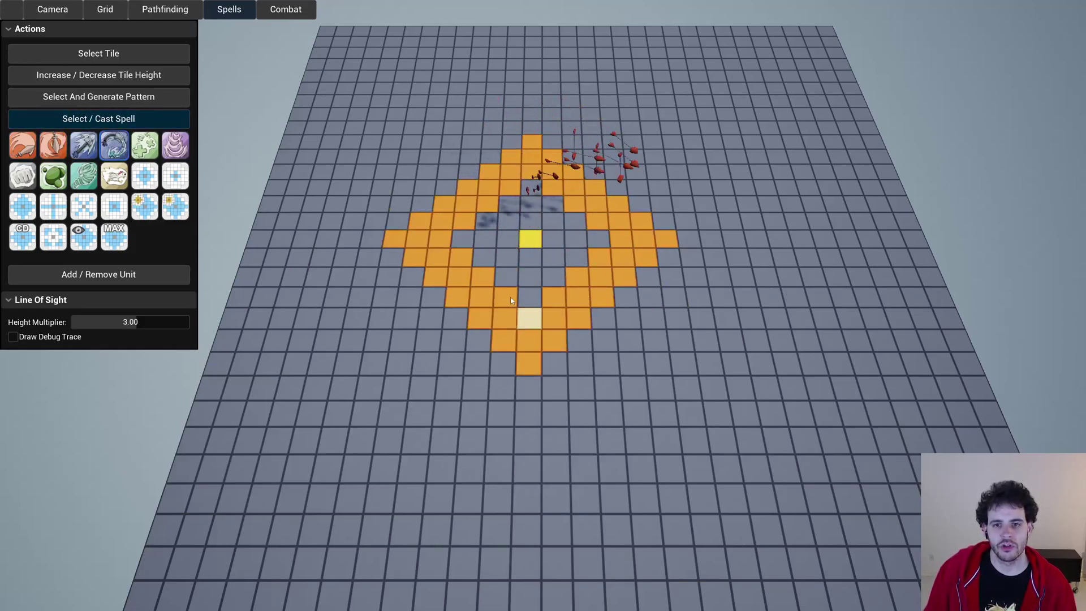
key("5")
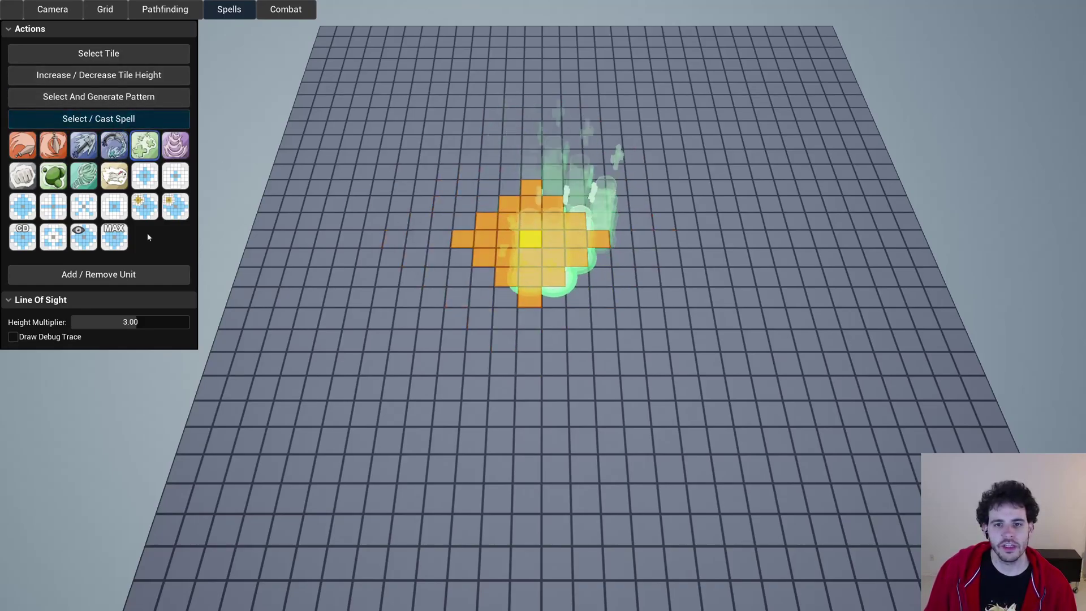
key("9")
left_click(610, 201)
Choose the Slime Ball spell and try casting it on a tile just beside its highlighted range.
key("8")
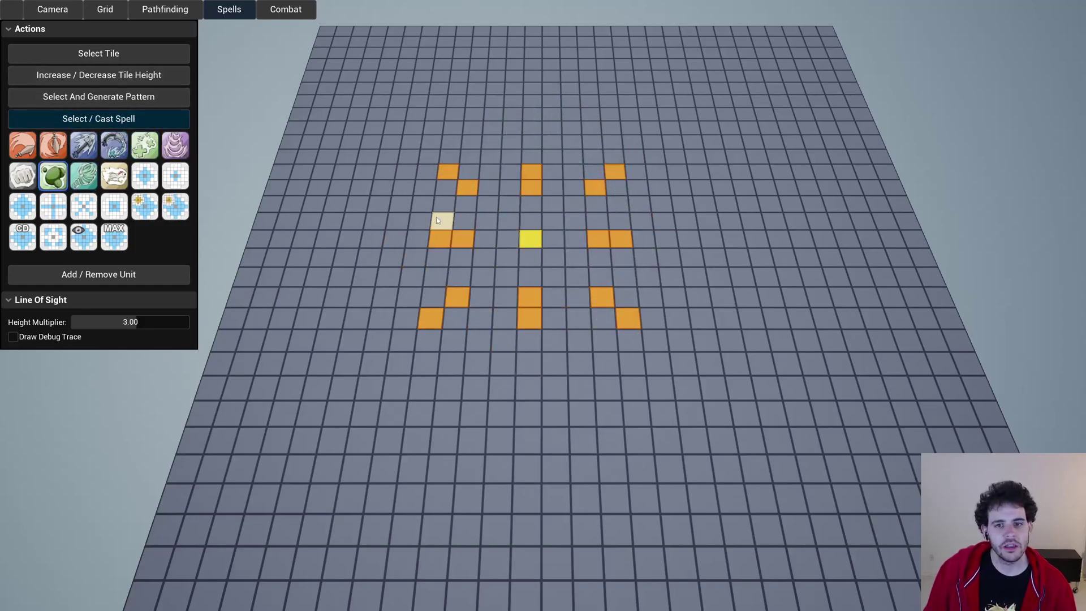
left_click(442, 222)
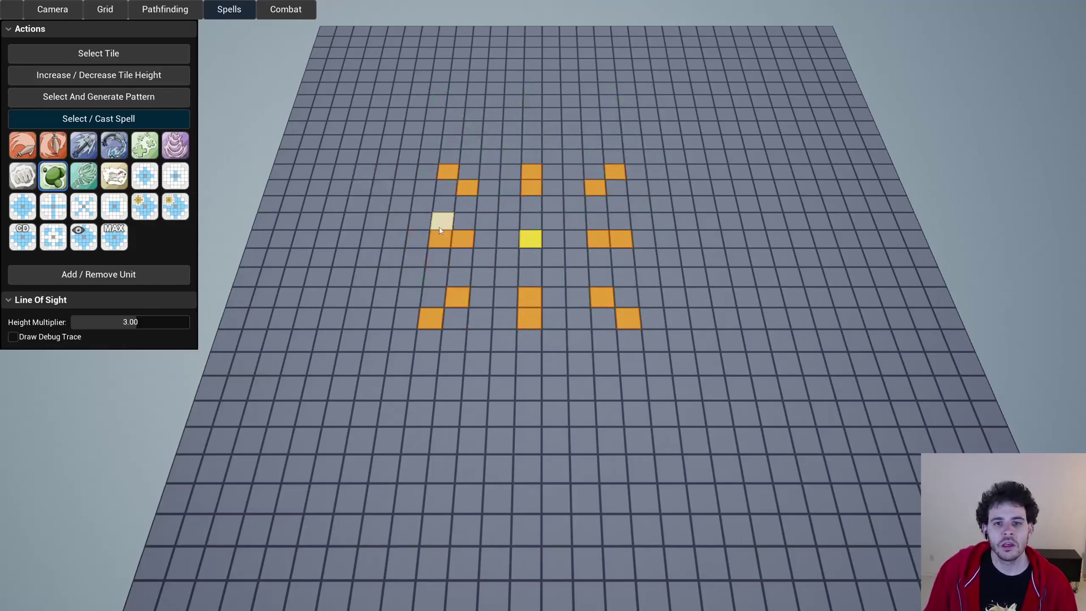
mouse_move(54, 177)
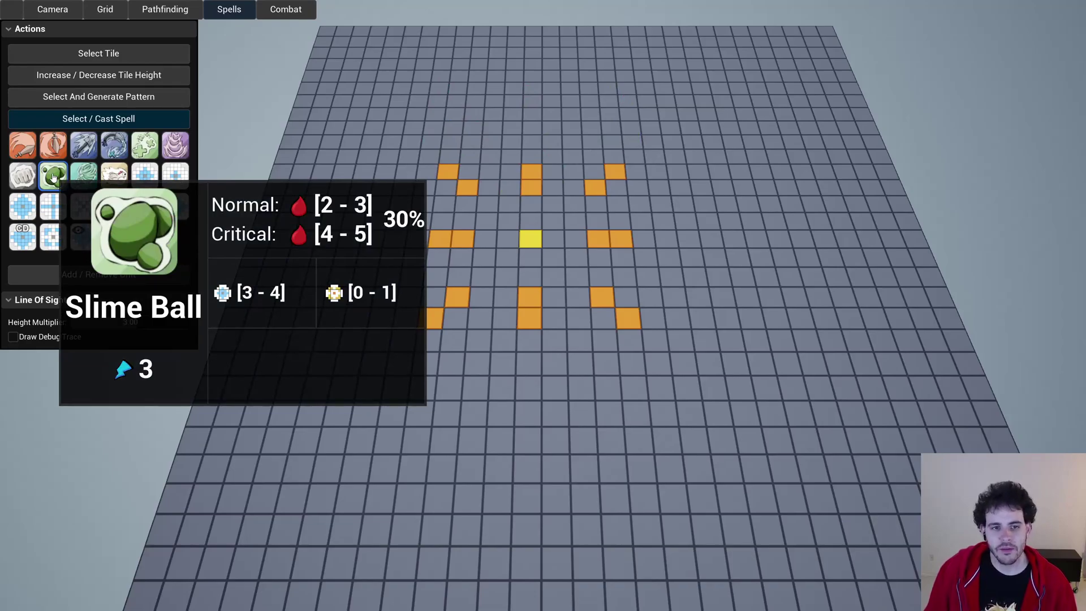
Examine the range and damage details of several spells in the spell list.
mouse_move(48, 144)
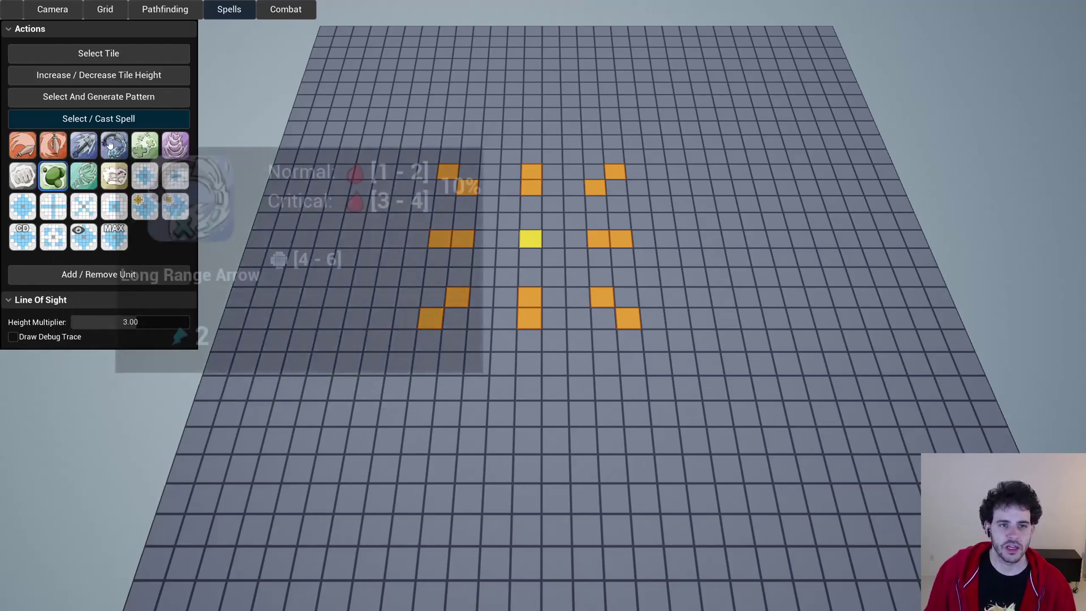
mouse_move(146, 146)
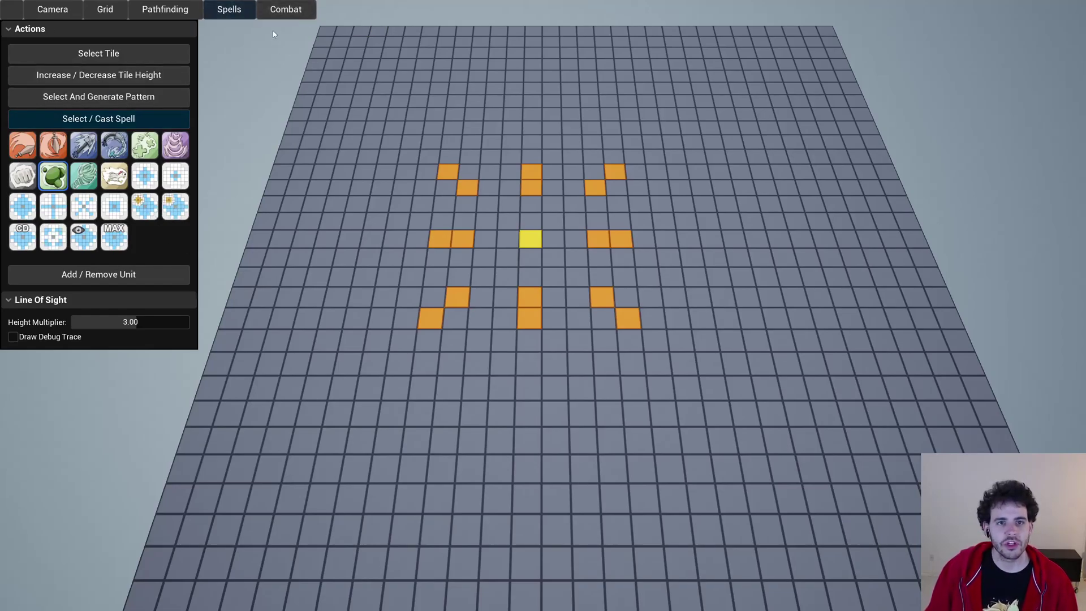
In the combat tools, place a player-controlled warrior on team 0 and an AI-controlled chicken on team 1, and start combat.
left_click(281, 10)
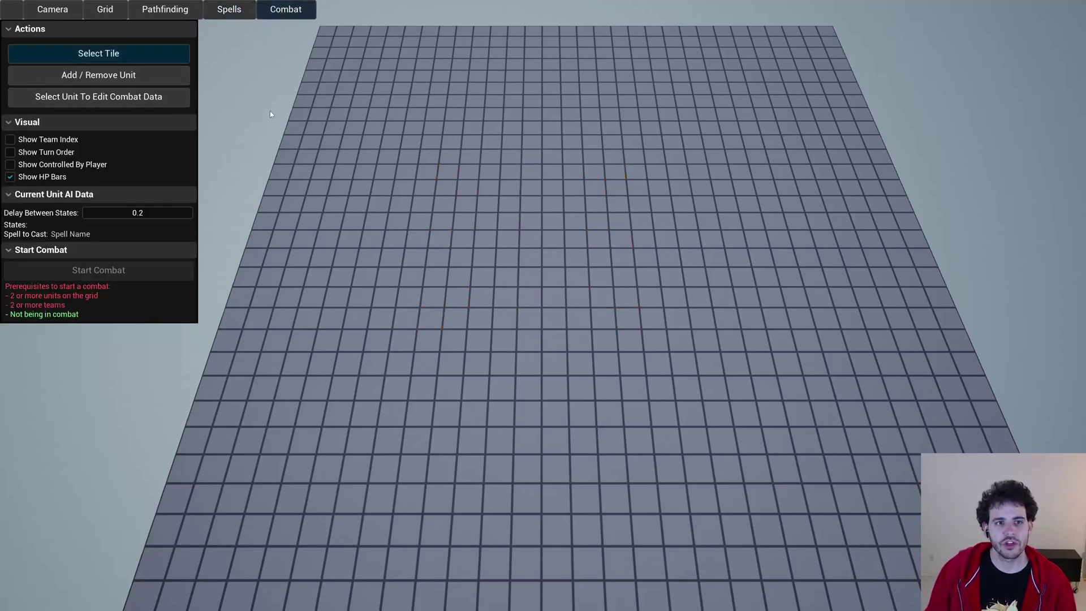
left_click(150, 77)
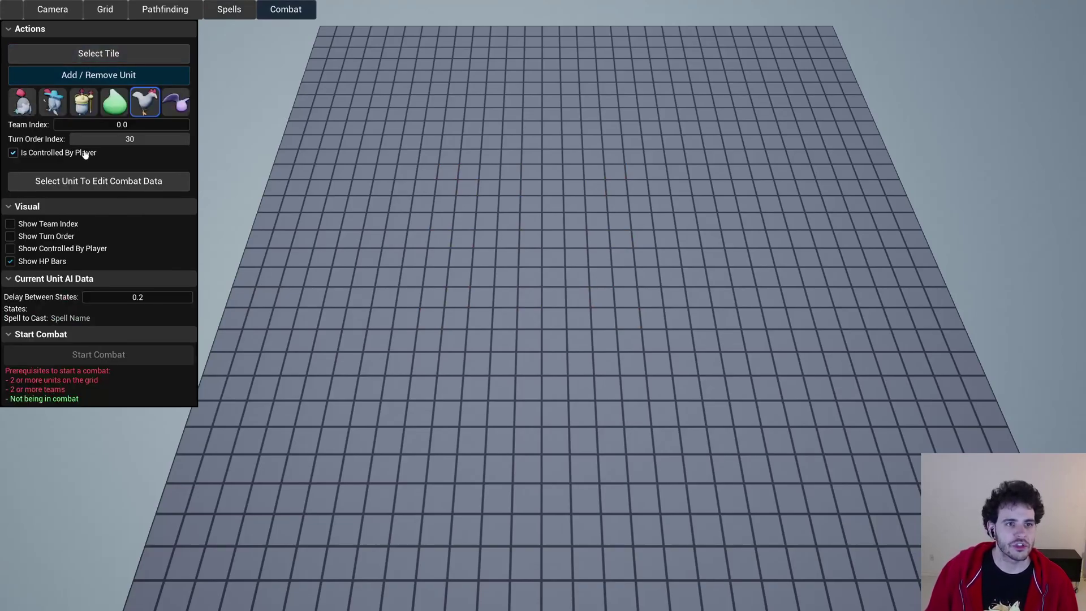
left_click(485, 303)
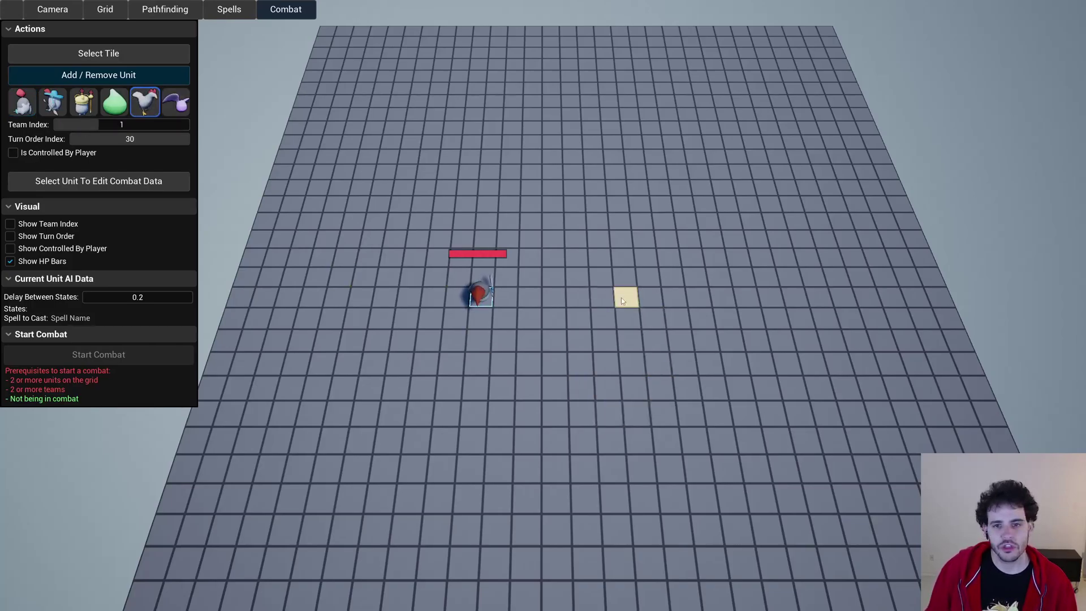
left_click(600, 256)
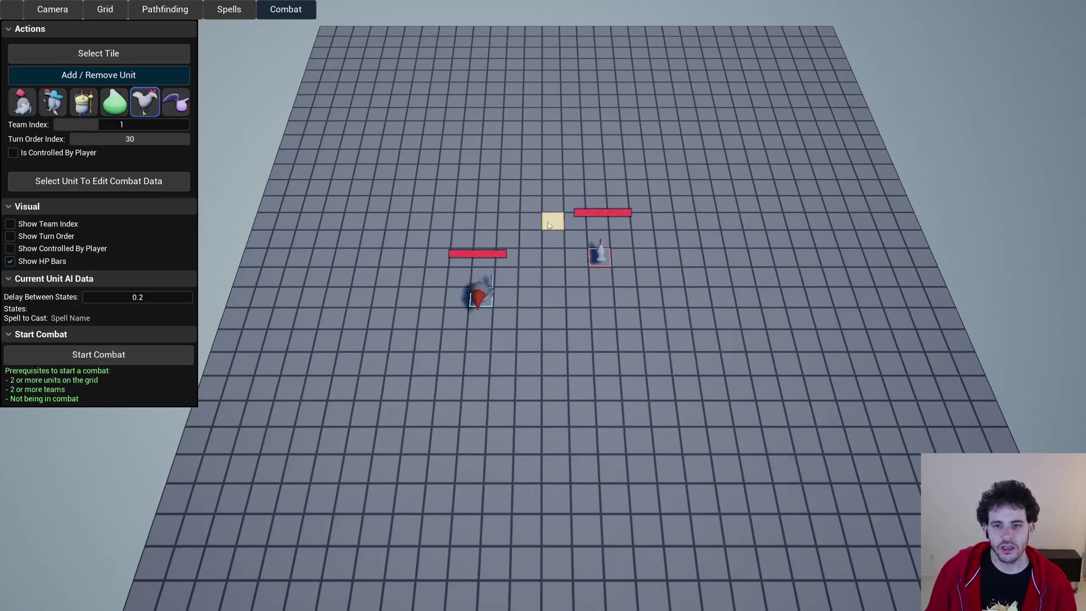
left_click(99, 355)
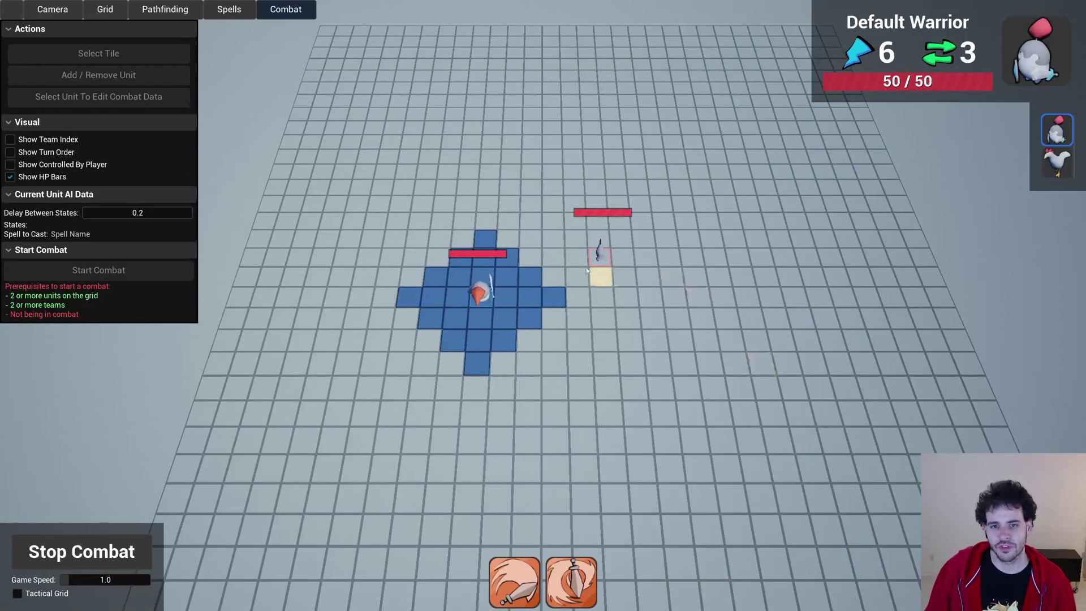
Move the warrior three tiles closer to the chicken, cast its second spell on it and end the turn.
left_click(516, 253)
left_click(571, 582)
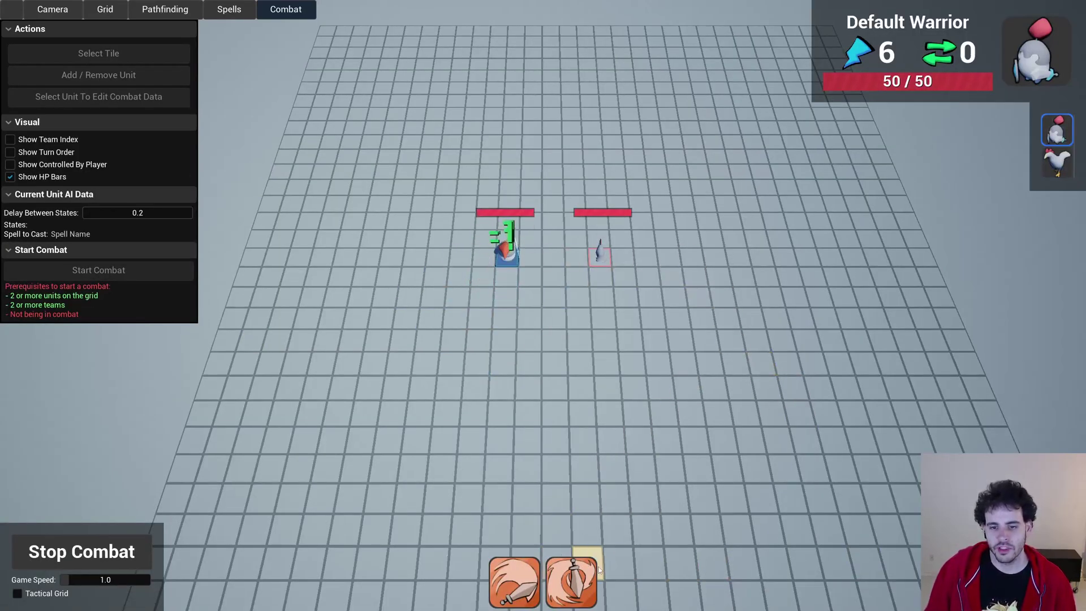
left_click(595, 255)
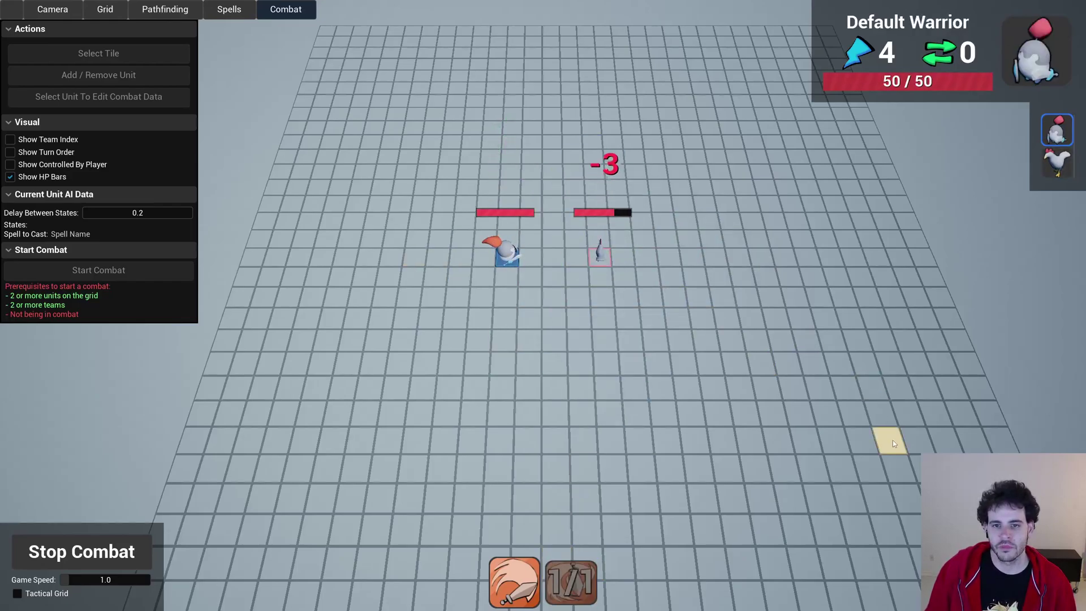
left_click(1004, 551)
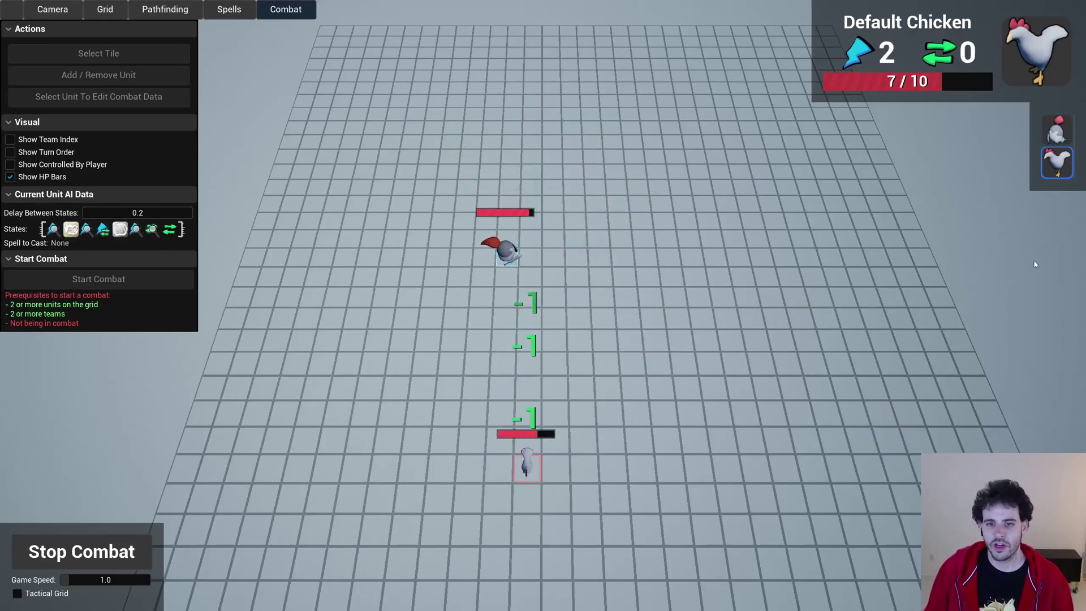
Advance the warrior toward the chicken over two turns, finish it with the first spell and close the combat result.
left_click(505, 318)
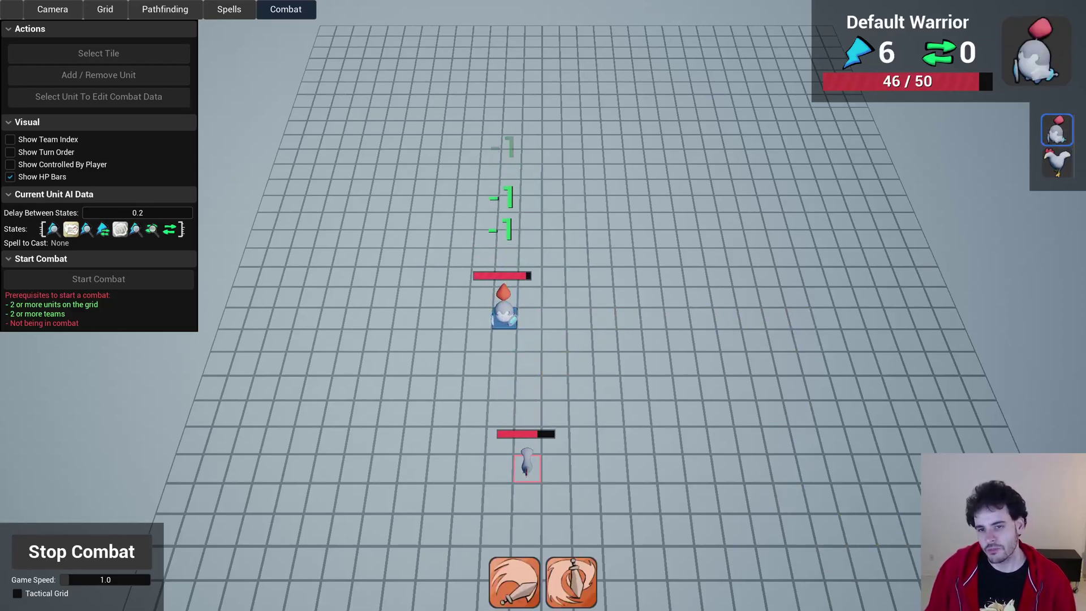
left_click(1004, 552)
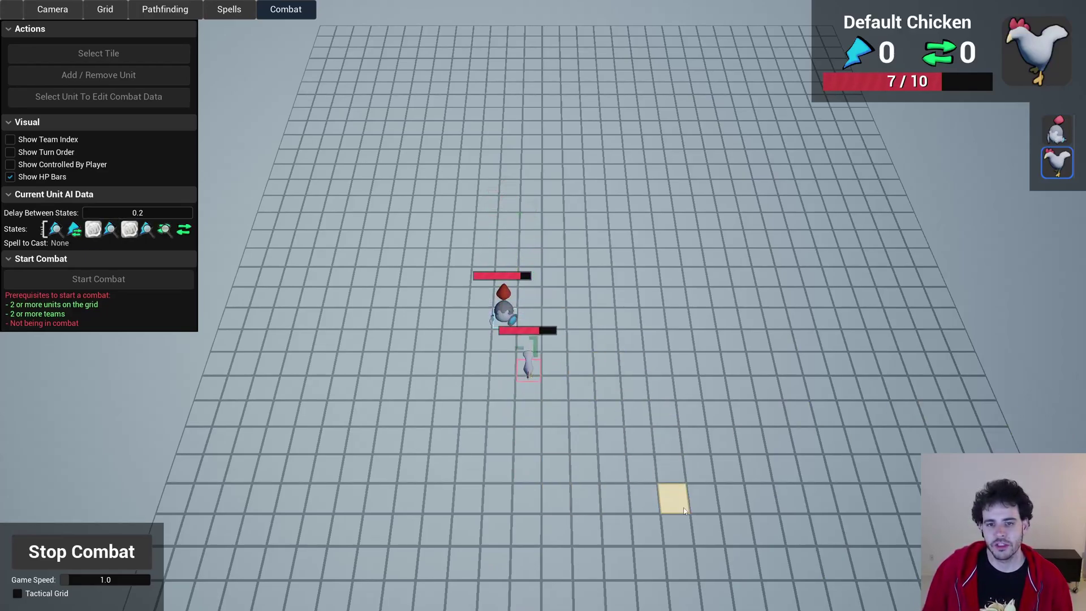
left_click(528, 365)
left_click(514, 583)
left_click(528, 388)
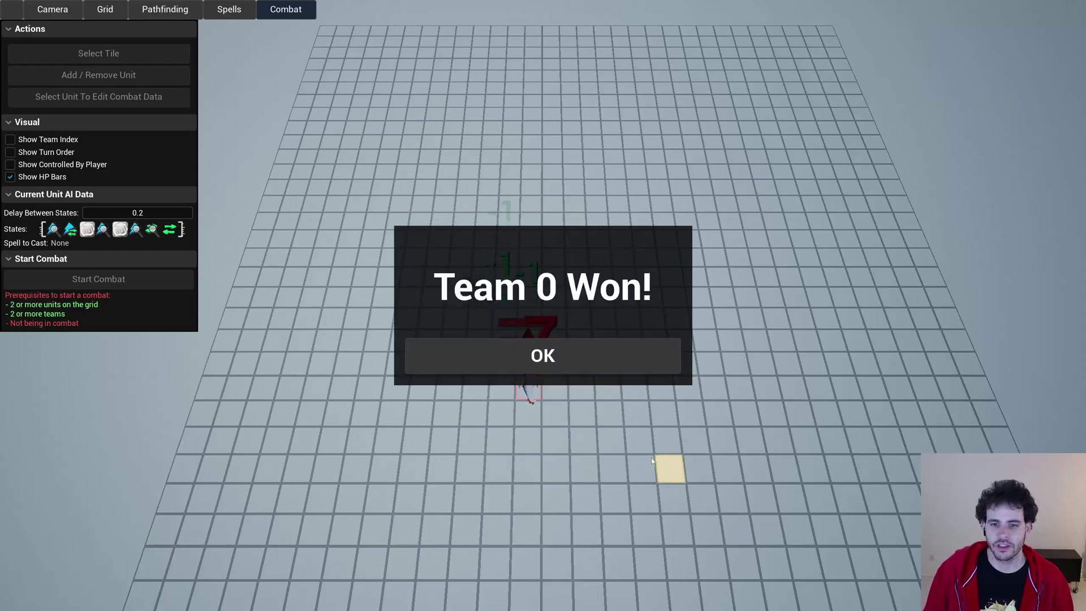
left_click(631, 359)
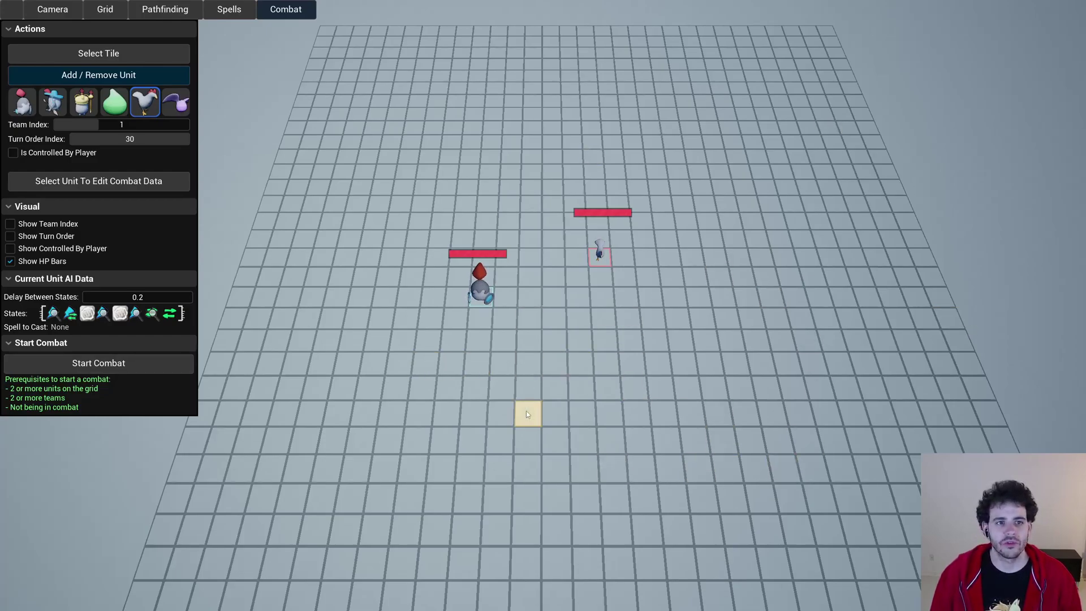
Return to the main menu, launch the Chicken Hunt level and move the first ranger three tiles toward the wooden bridge.
left_click(14, 10)
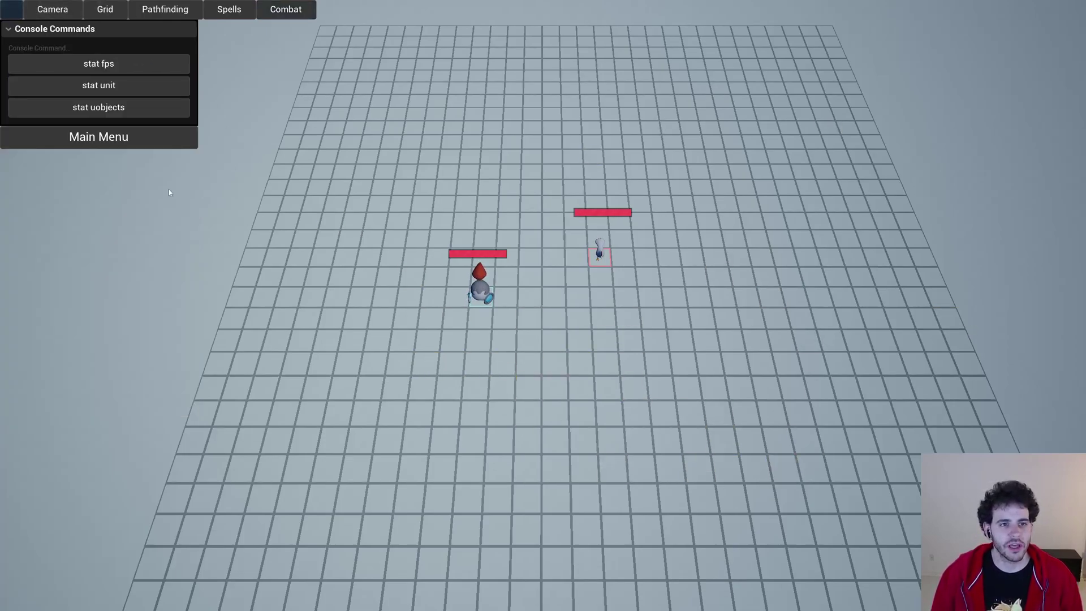
left_click(127, 139)
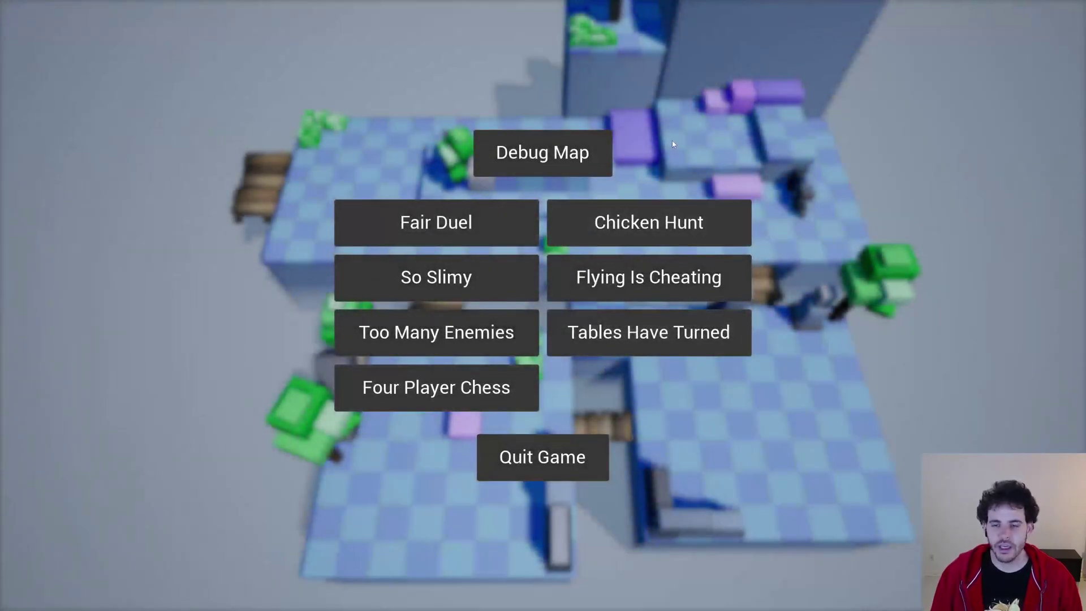
left_click(746, 212)
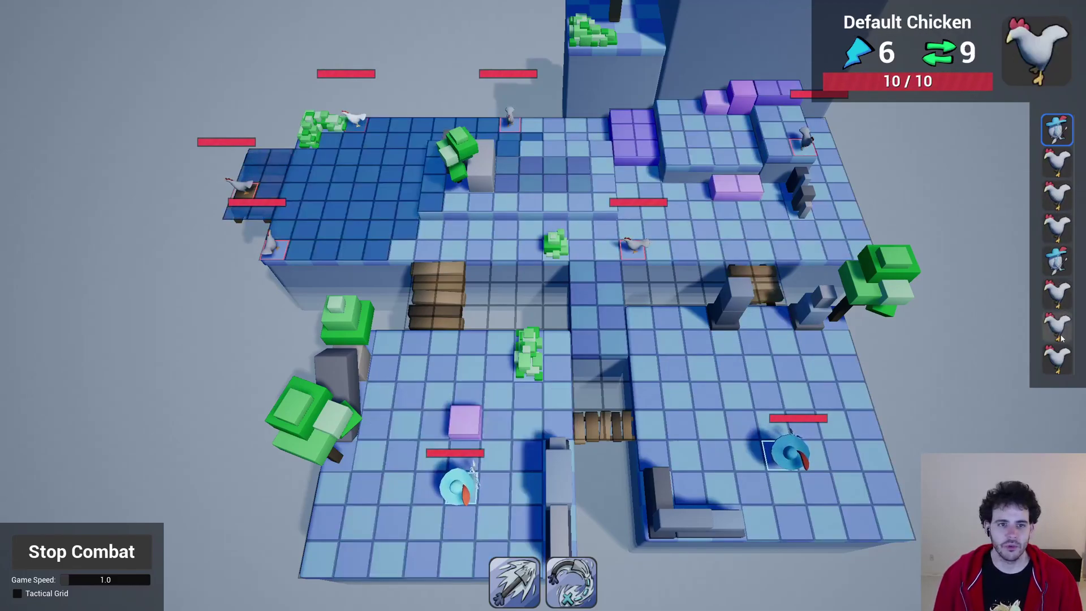
left_click(560, 402)
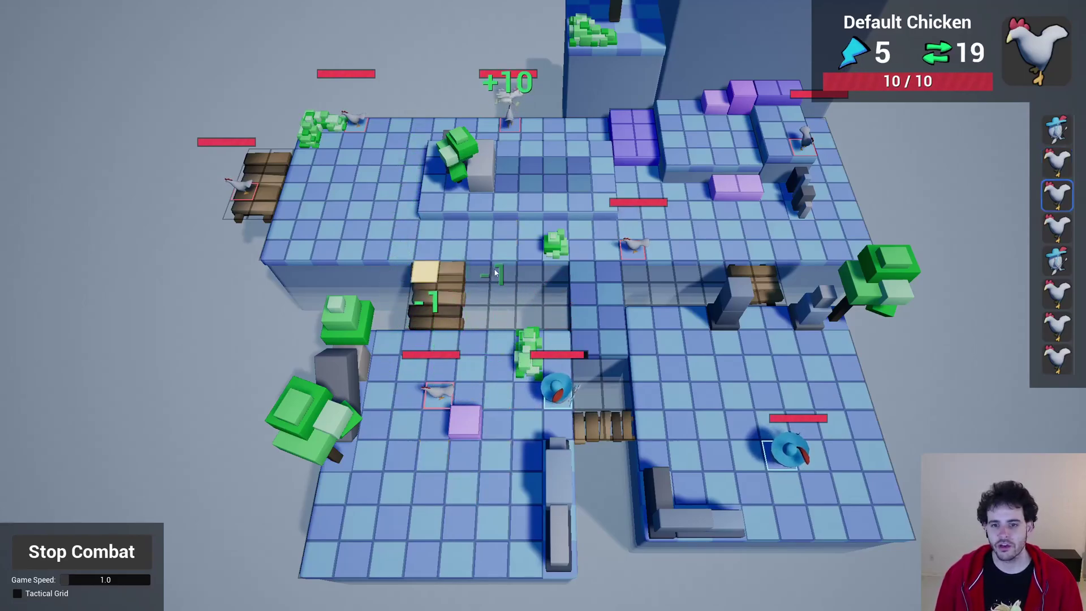
Try the tactical grid display during the chickens' turns and restore the normal environment.
left_click(47, 599)
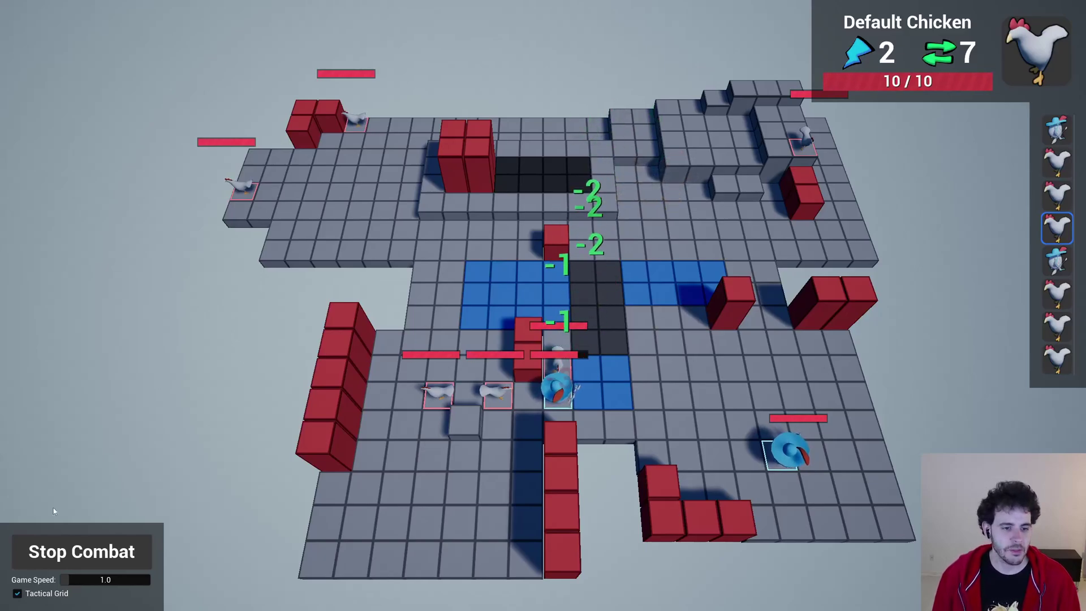
left_click(50, 593)
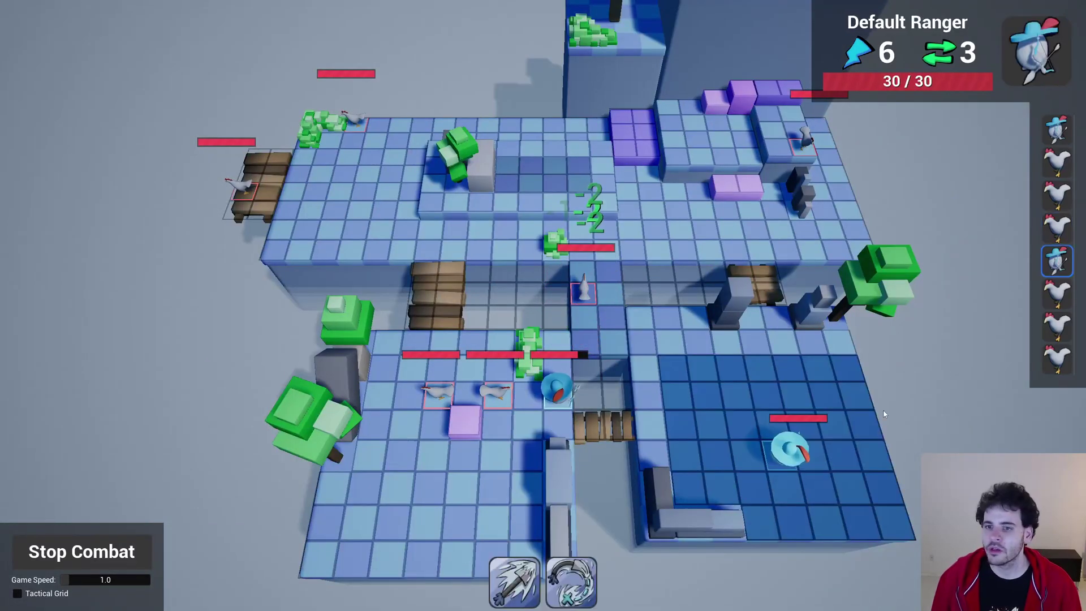
Move the second ranger three tiles toward the central passage and cast its second spell three times on the nearest chicken there.
left_click(673, 369)
left_click(571, 581)
left_click(582, 293)
left_click(577, 581)
left_click(583, 294)
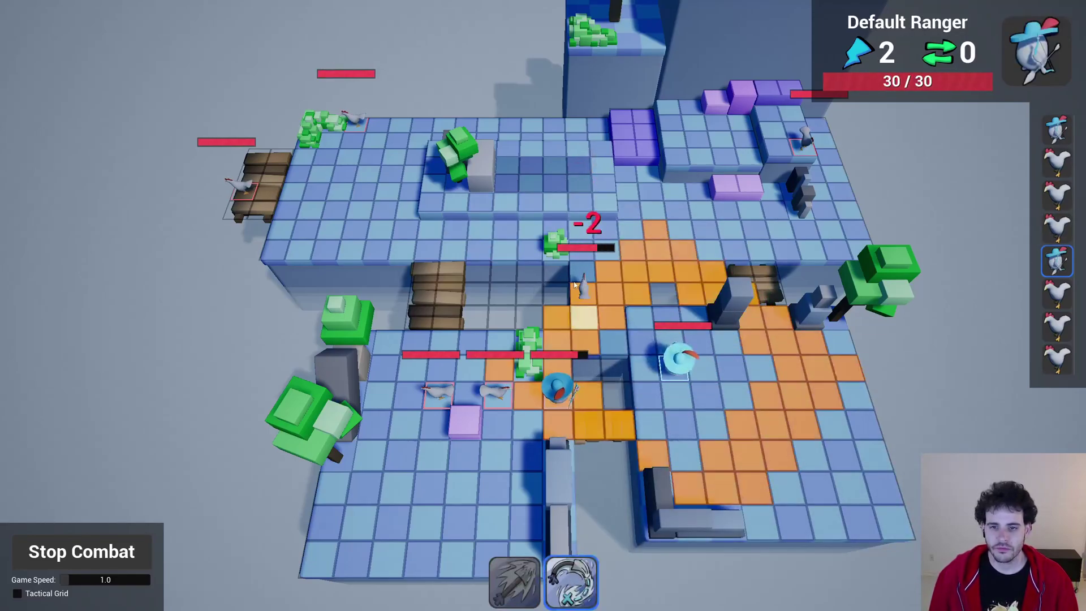
left_click(586, 585)
left_click(583, 294)
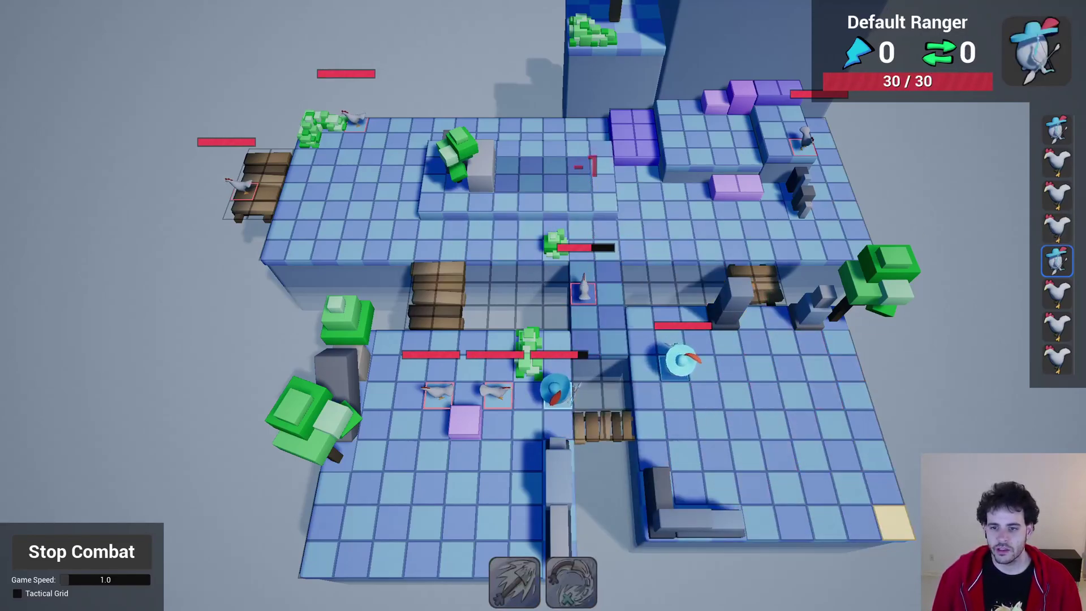